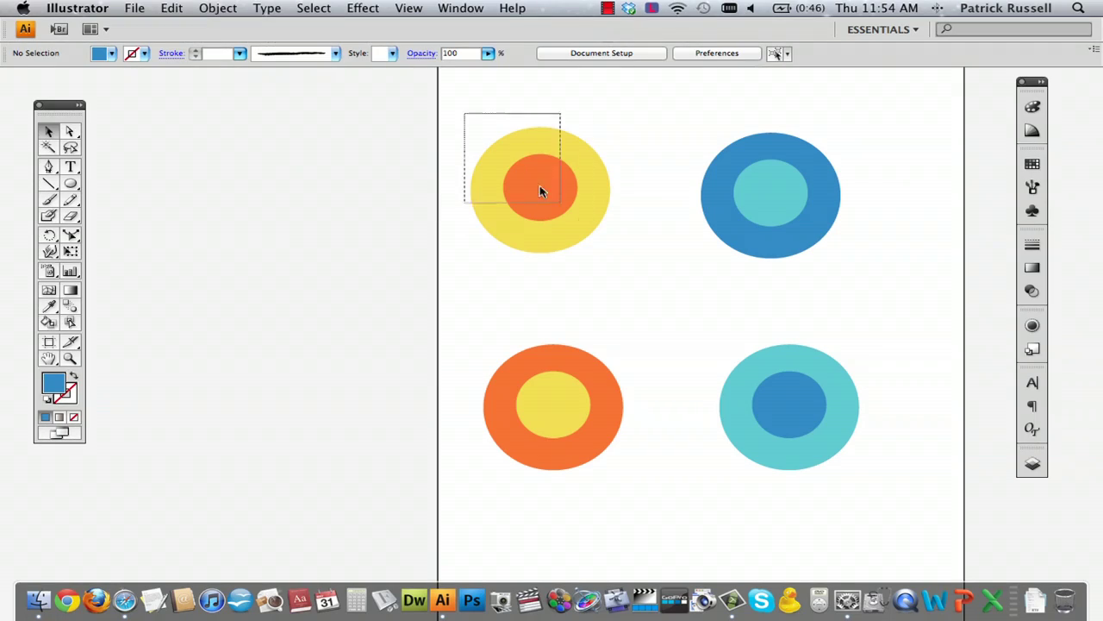
- Drag the yellow-orange, blue-teal and orange-yellow circle pairs upward into a tight two-by-two grid
left_click_drag(541, 191, 576, 169)
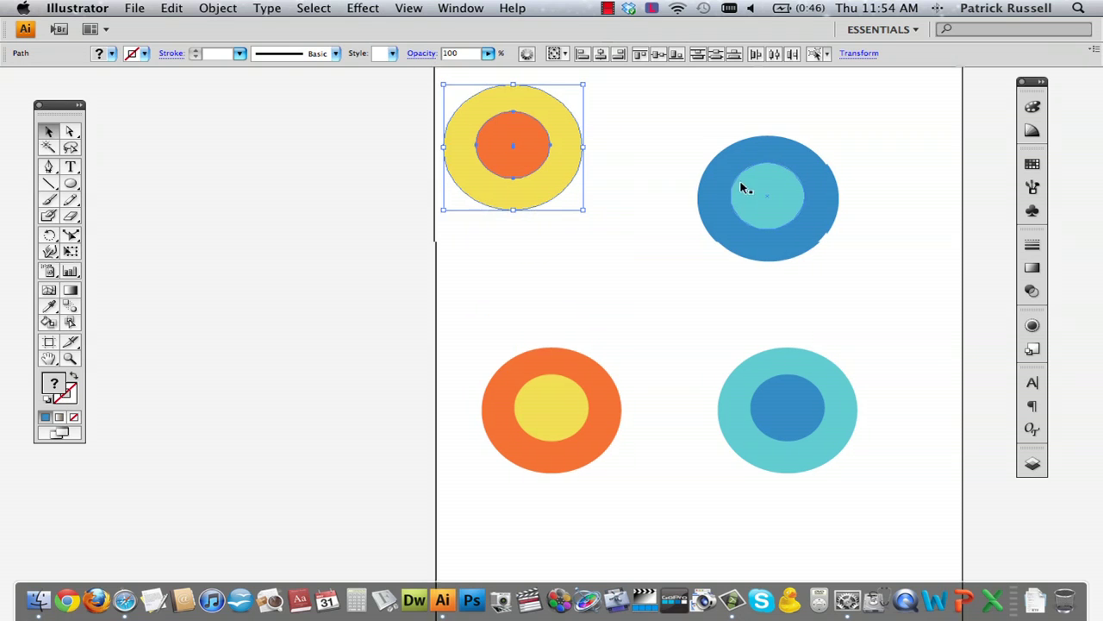
left_click_drag(806, 197, 834, 143)
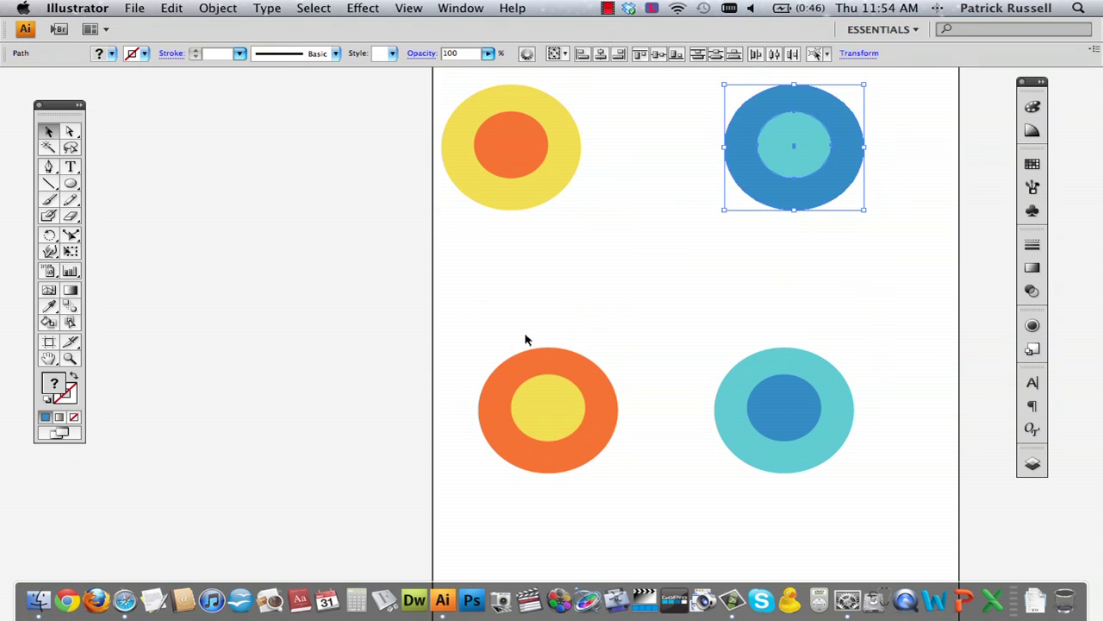
left_click_drag(598, 463, 594, 374)
left_click(245, 213)
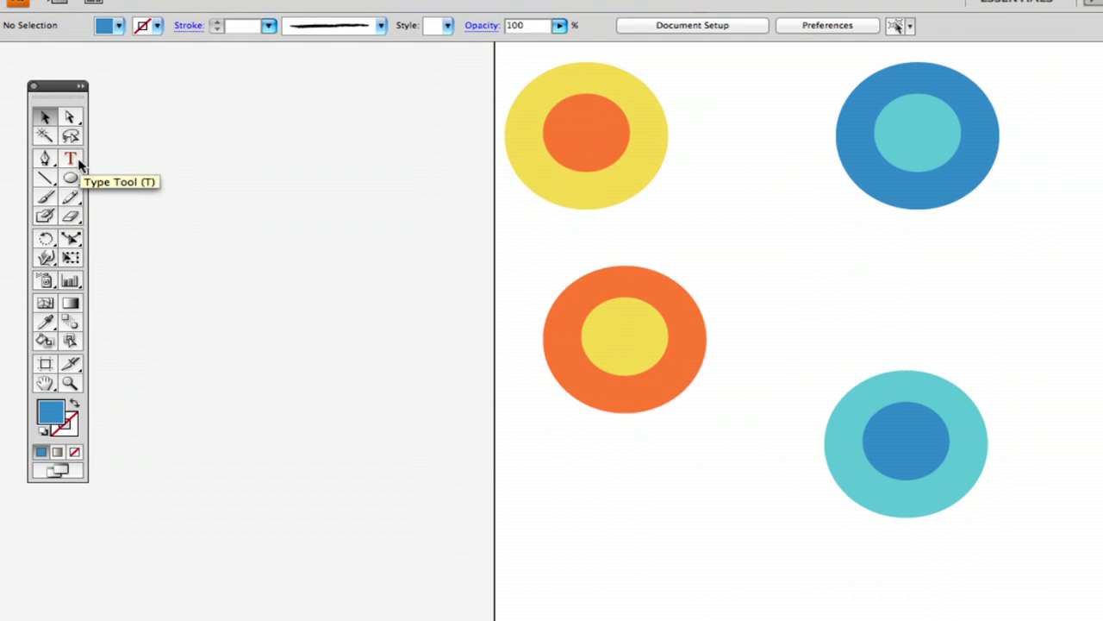
left_click(72, 175)
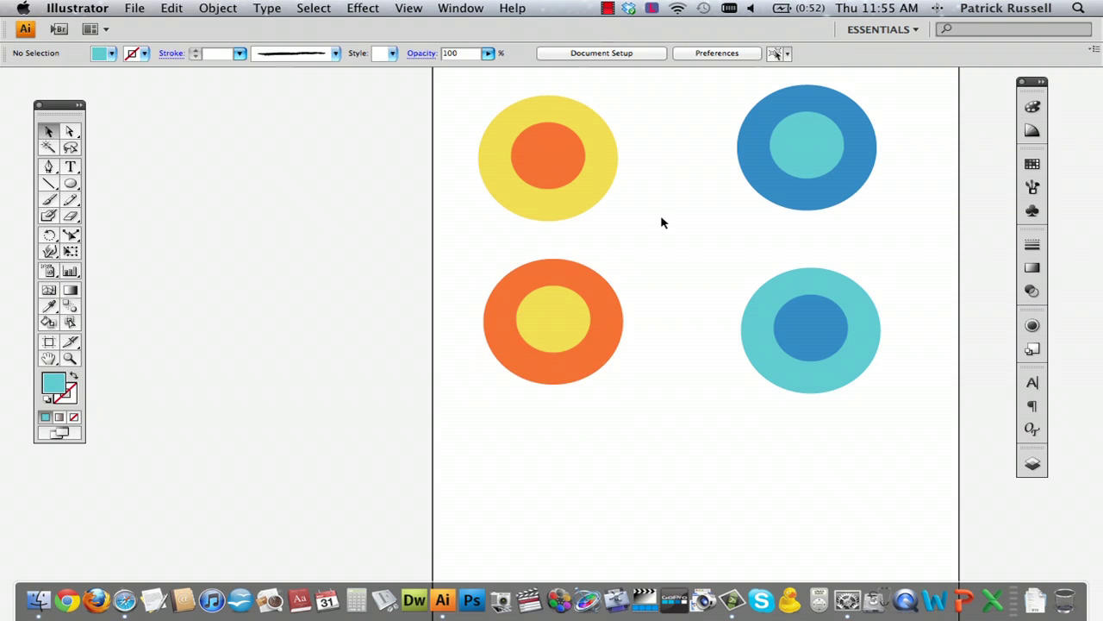
- Select the top-left pair's yellow outer circle and open Effect > Blur > Gaussian Blur
scroll(708, 246, "down", 1)
scroll(703, 255, "up", 3)
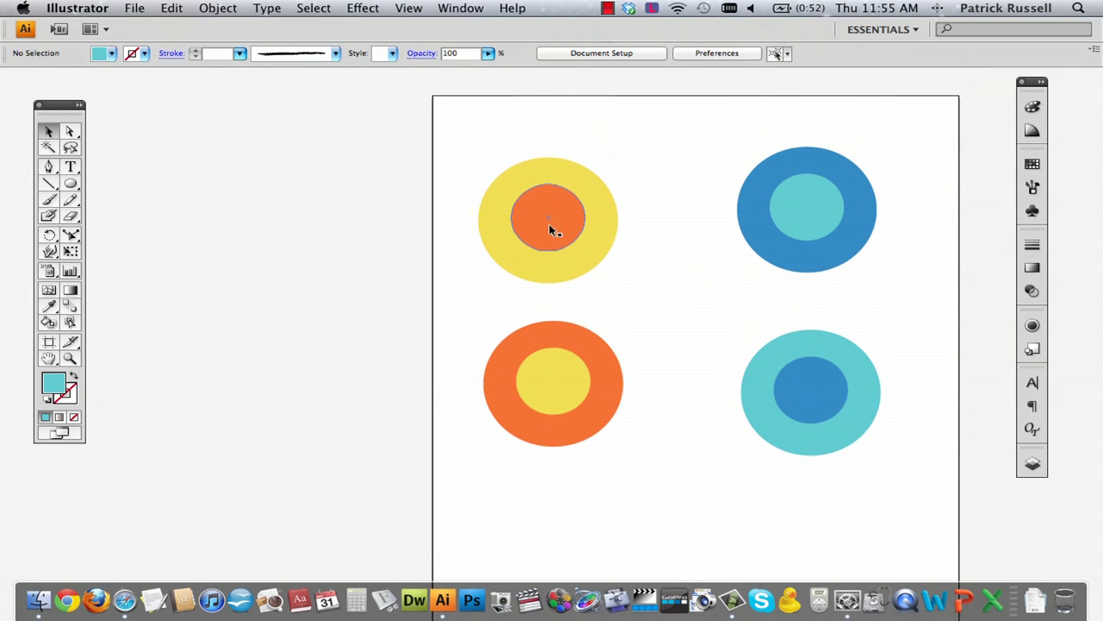
left_click(579, 177)
scroll(560, 198, "down", 3)
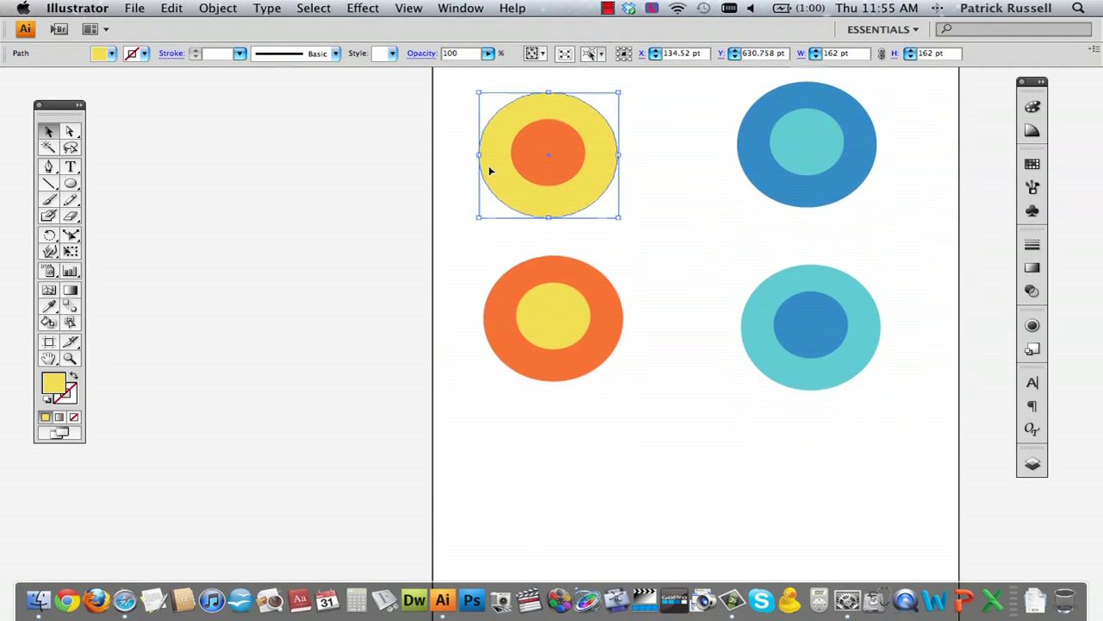
scroll(450, 121, "up", 3)
scroll(448, 127, "up", 1)
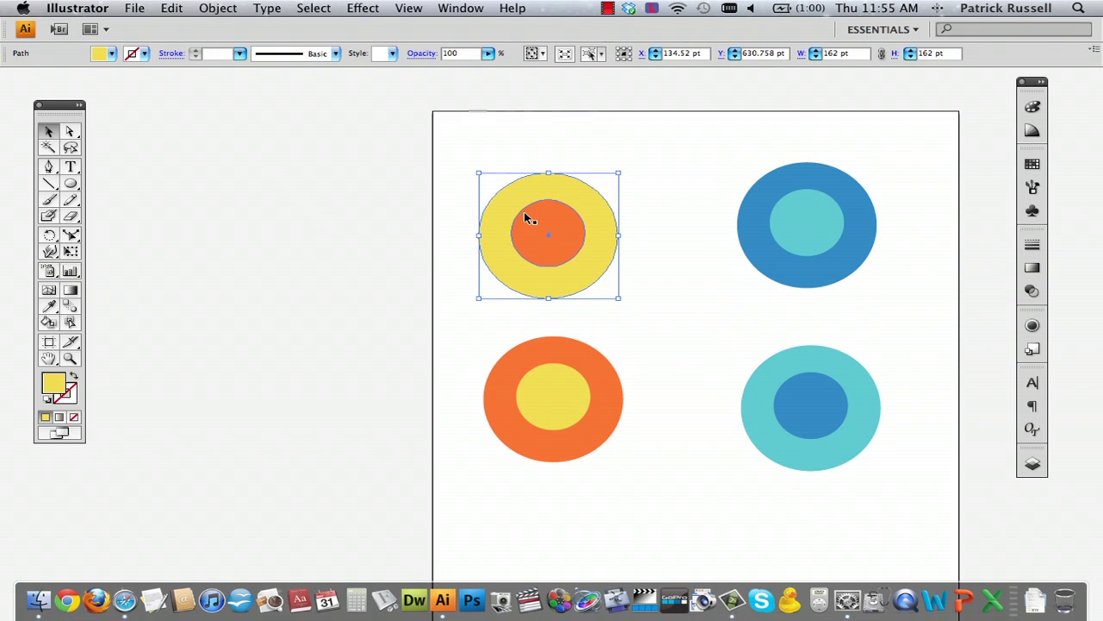
left_click(355, 8)
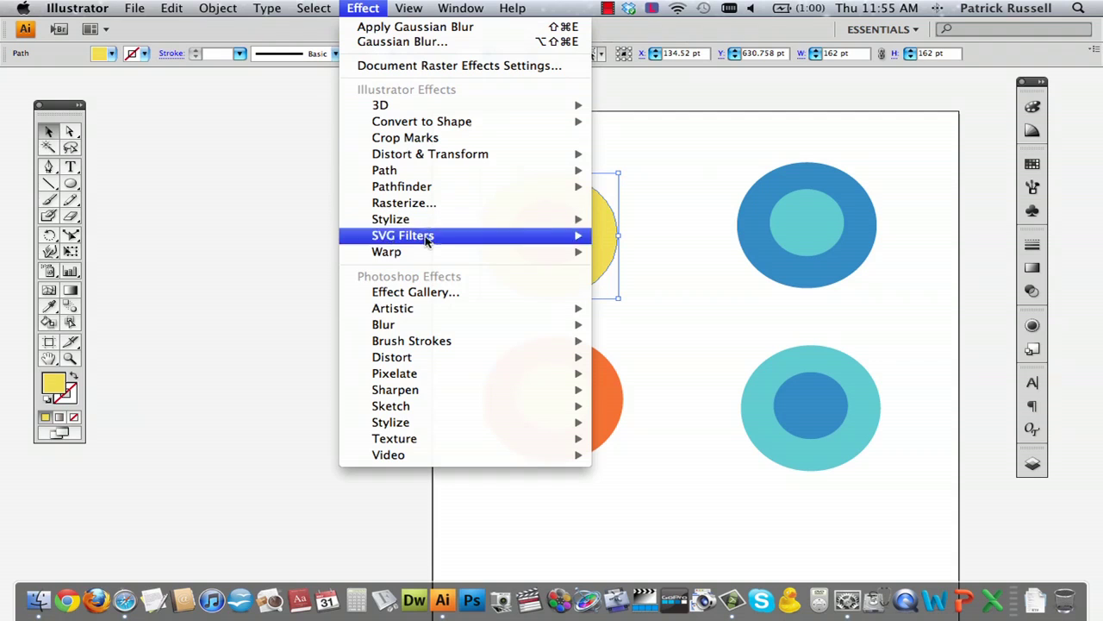
mouse_move(442, 329)
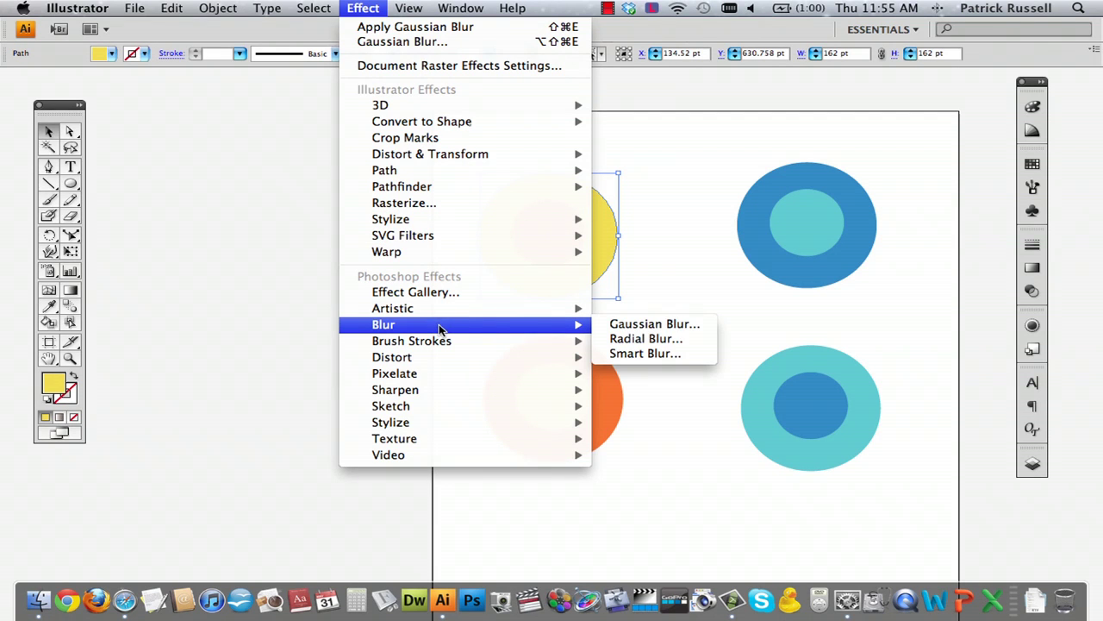
left_click(698, 331)
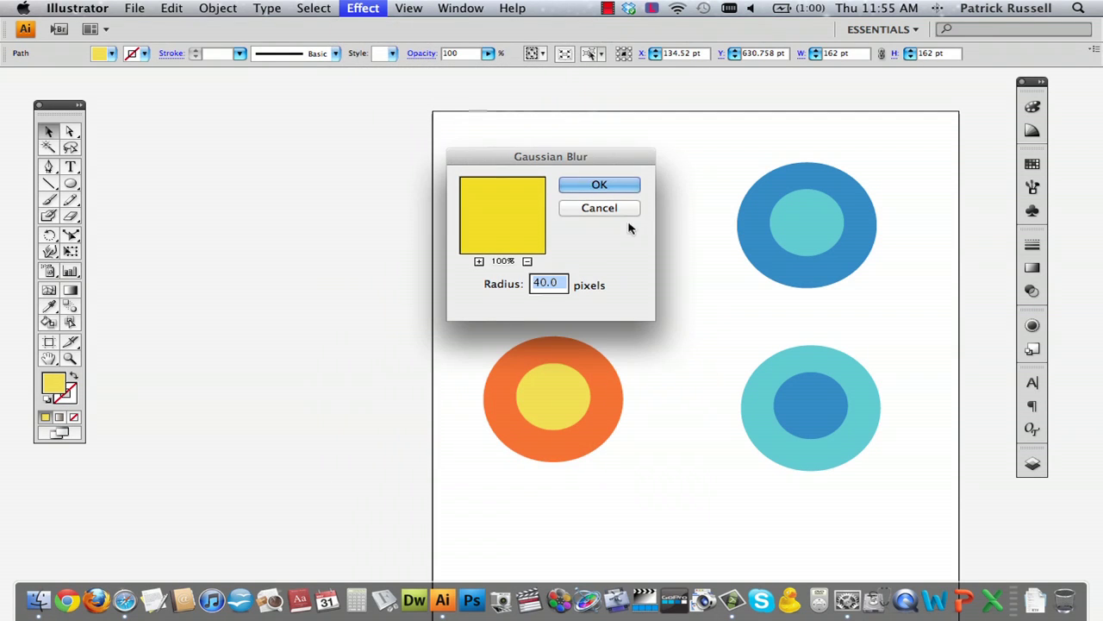
- Set the Gaussian Blur radius to 70 pixels and apply it to the yellow circle
left_click(527, 262)
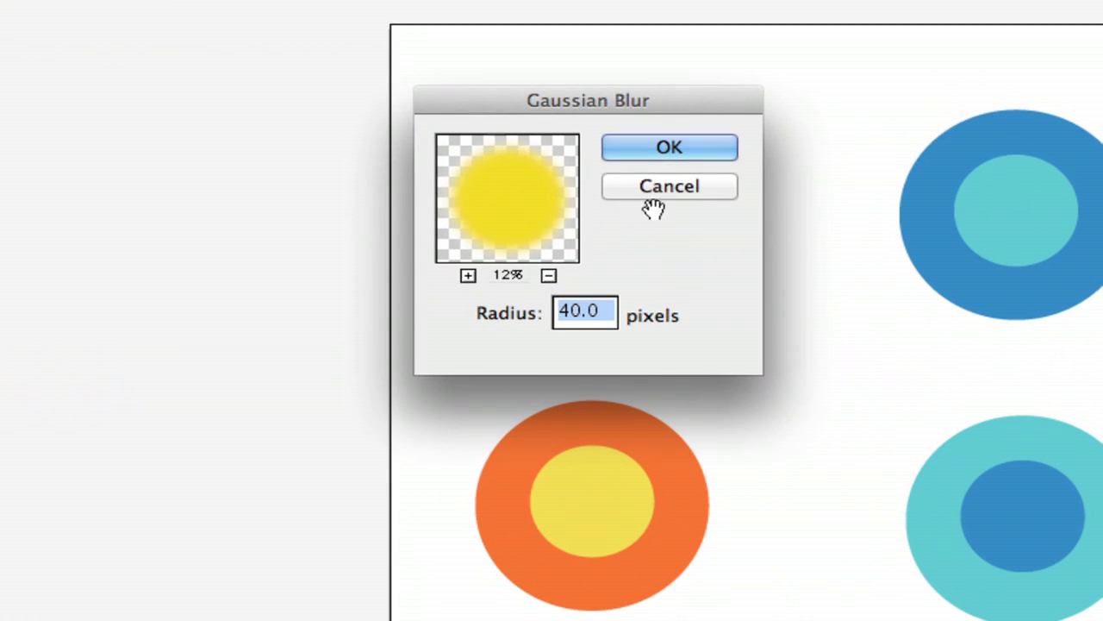
left_click(588, 315)
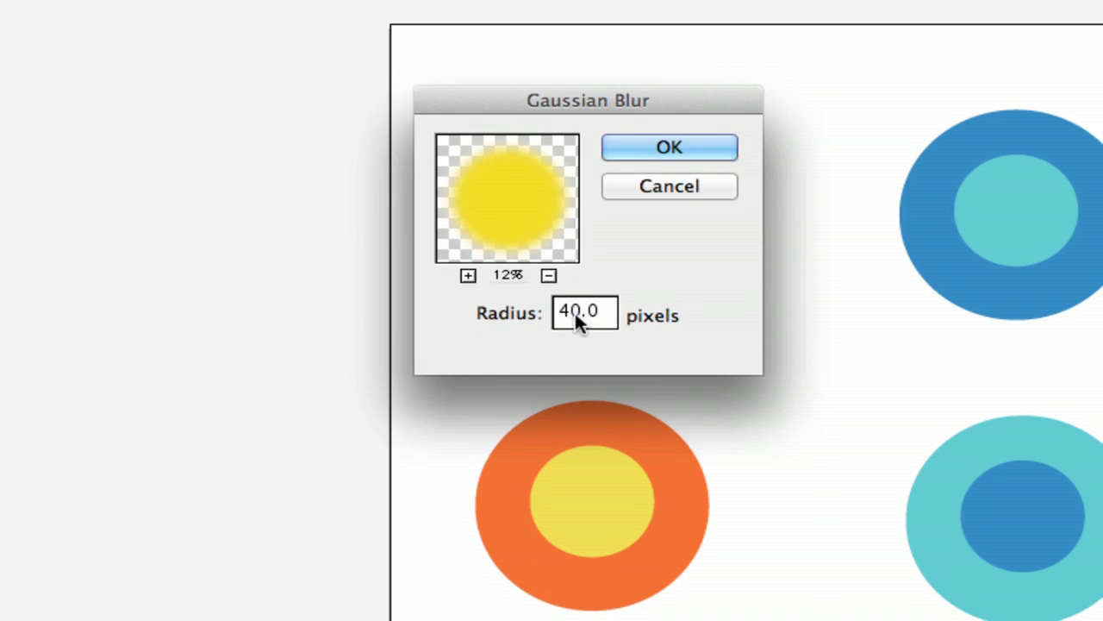
left_click(537, 309)
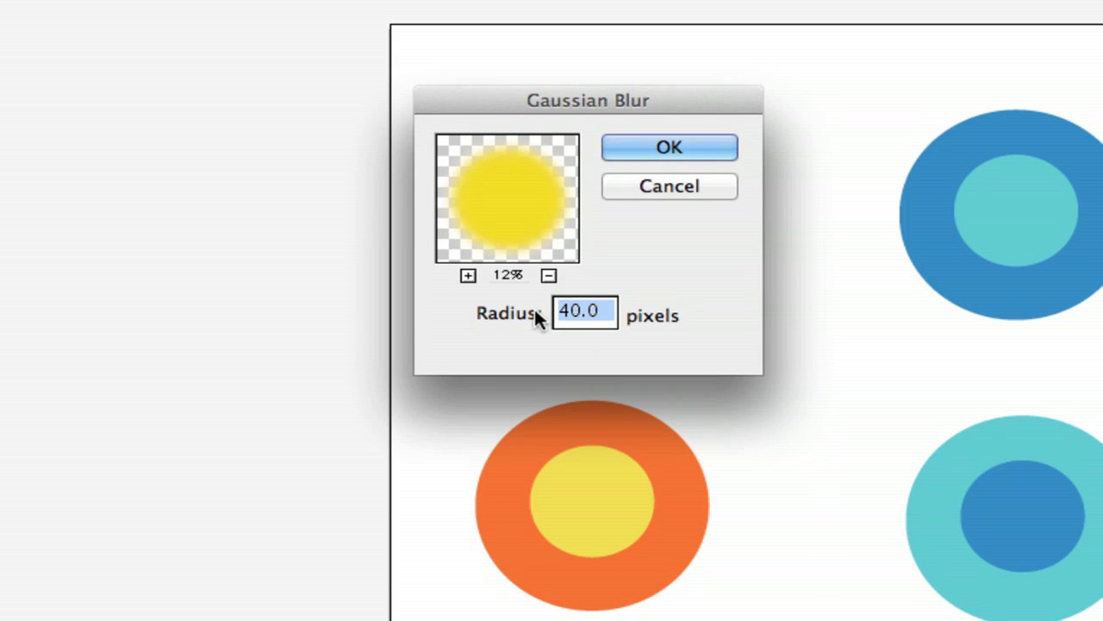
type("70")
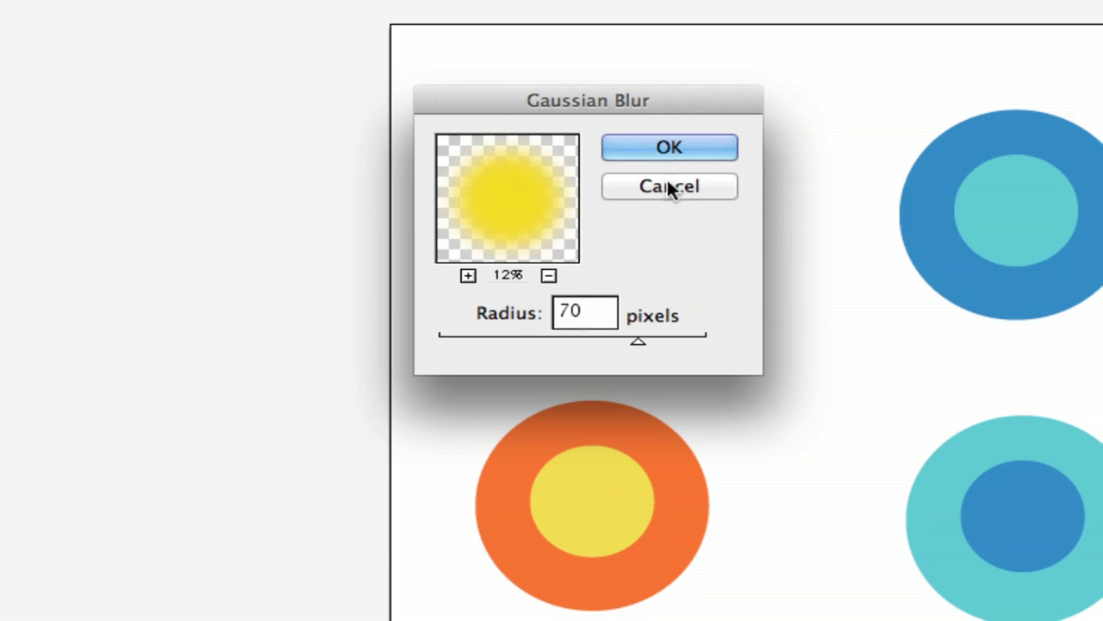
left_click(635, 146)
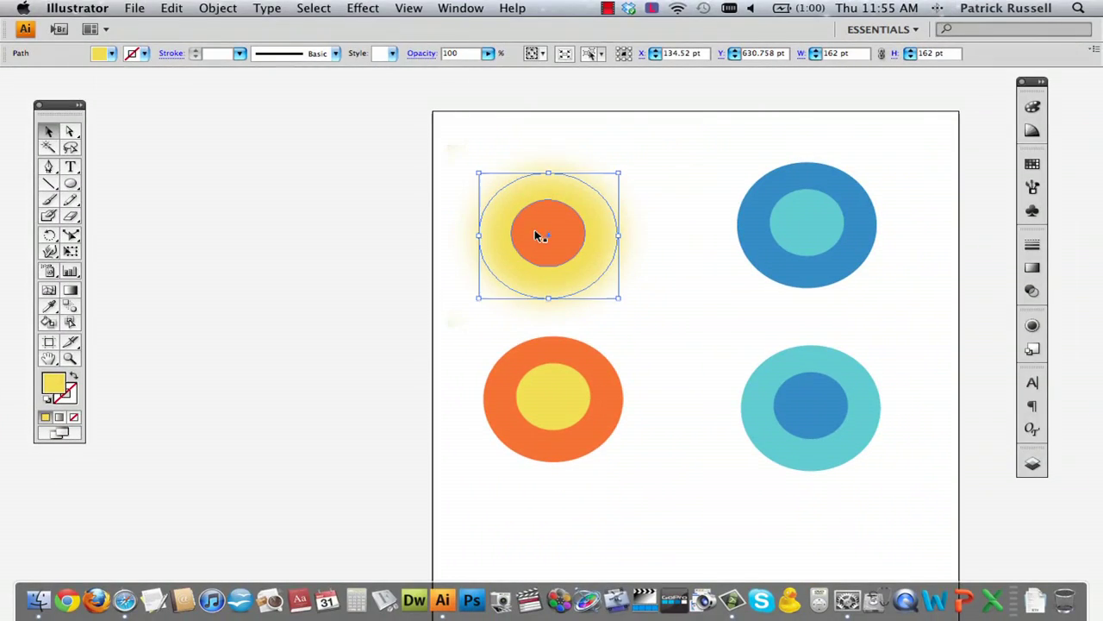
- Apply a 50-pixel Gaussian Blur to the top-left pair's inner orange circle
left_click(556, 226)
left_click(363, 8)
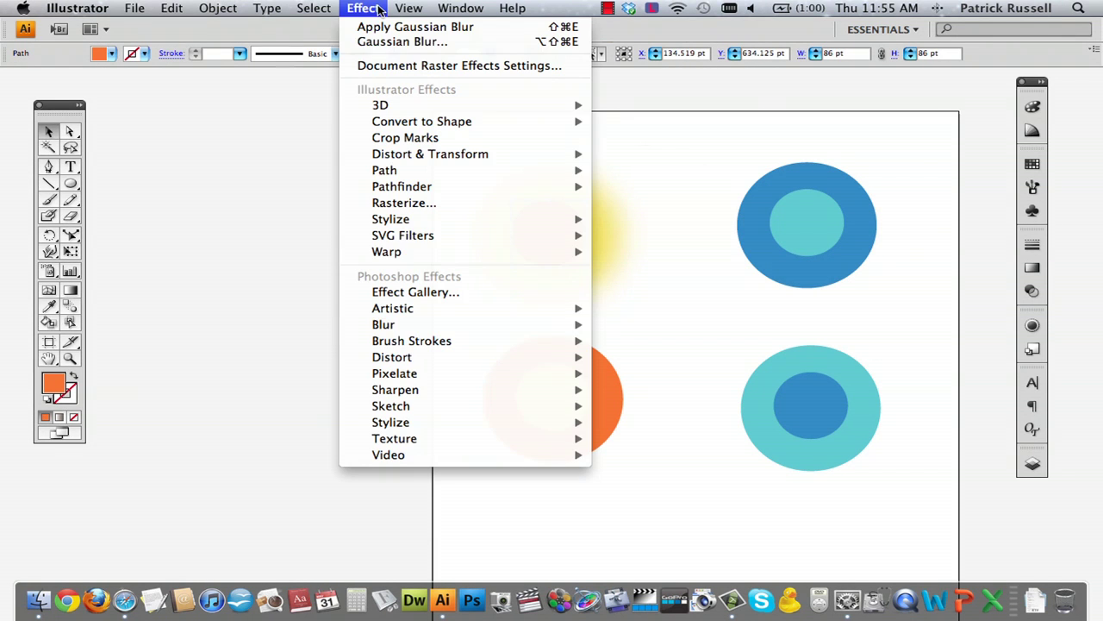
left_click(688, 188)
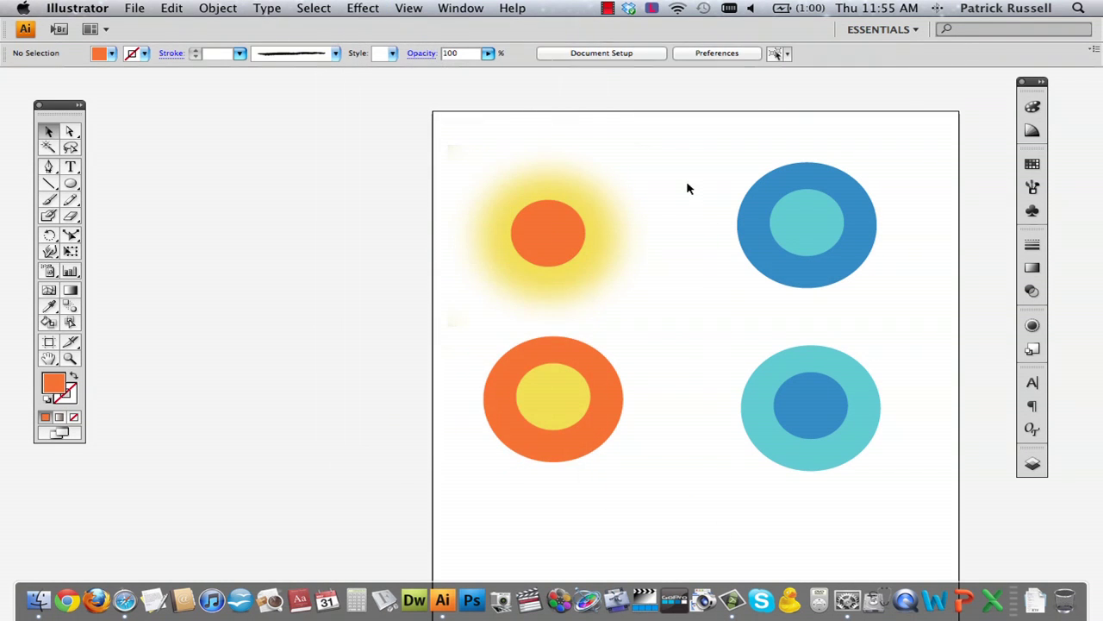
left_click(558, 239)
left_click(316, 8)
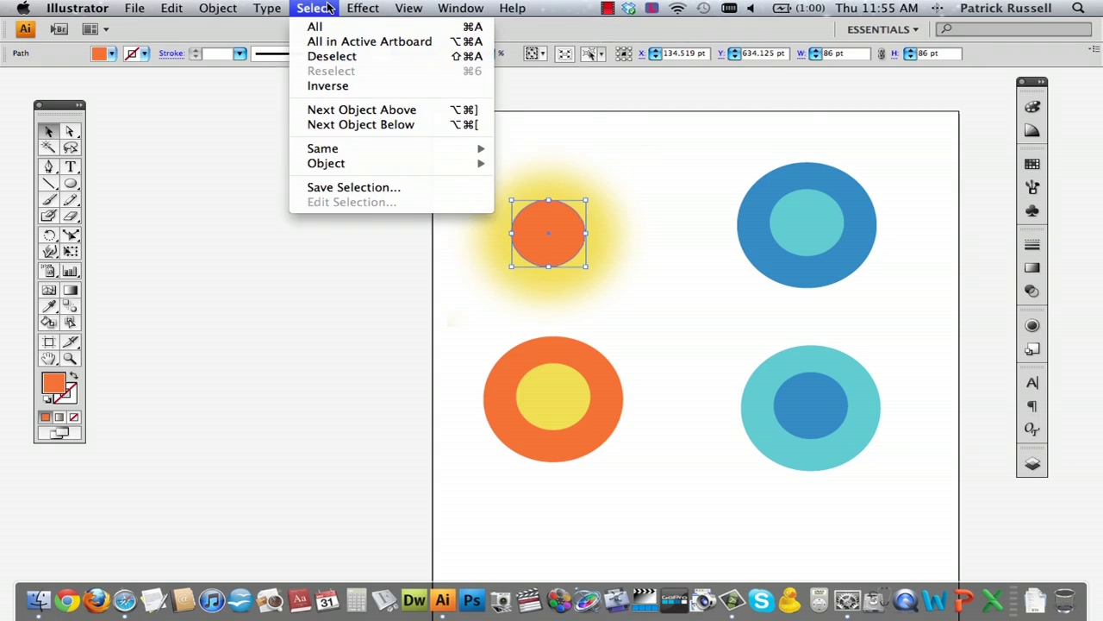
mouse_move(363, 8)
mouse_move(510, 324)
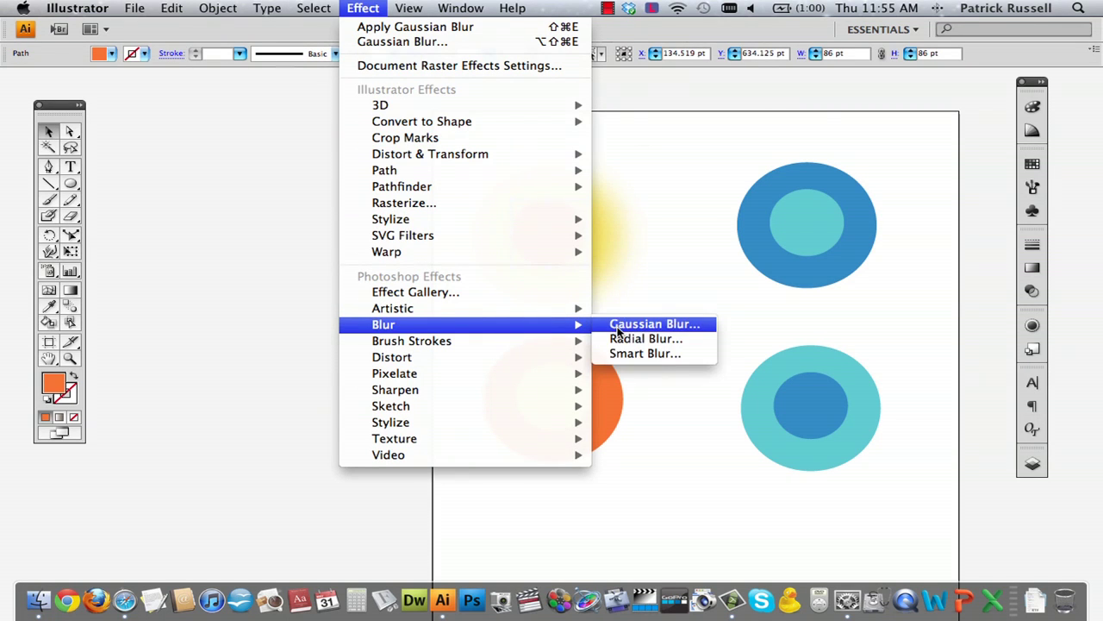
left_click(668, 325)
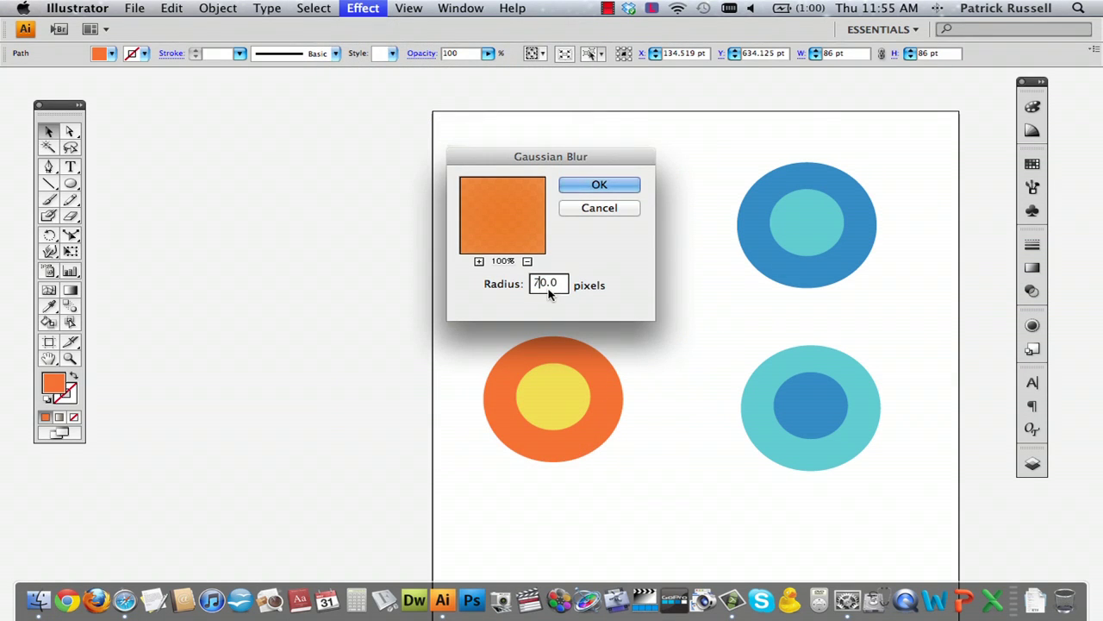
key("BackSpace")
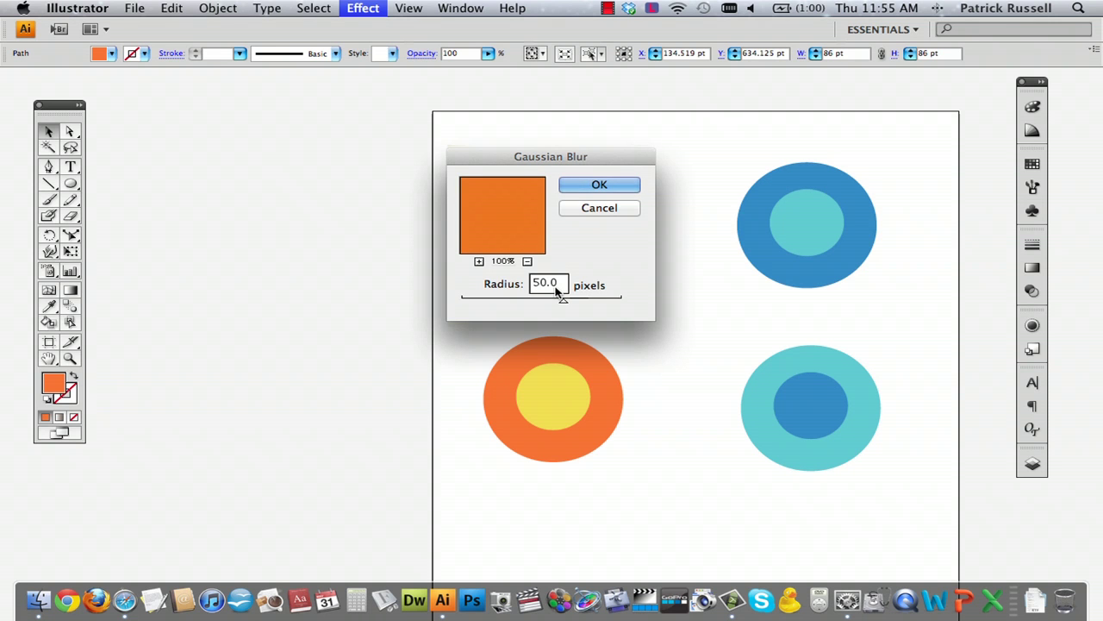
left_click(617, 184)
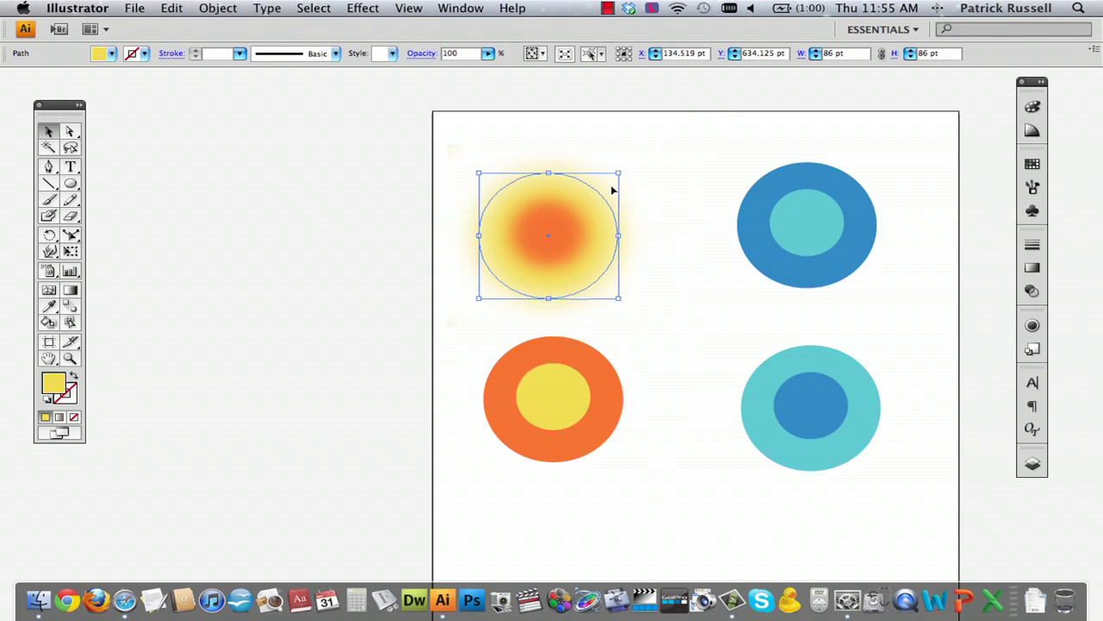
left_click(677, 215)
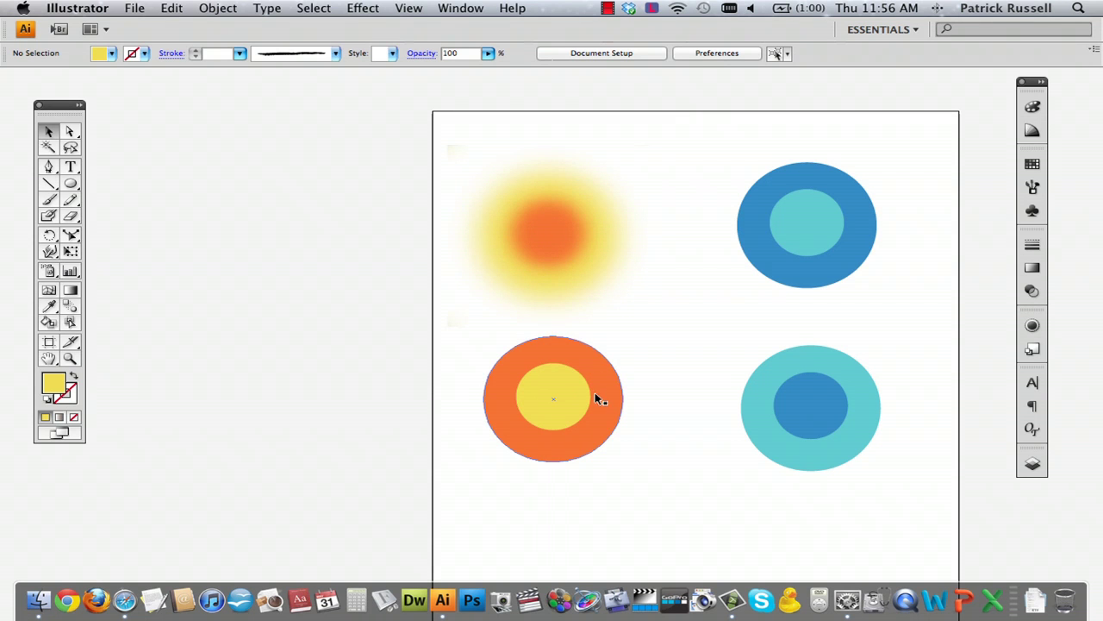
- Gaussian-blur the lower-left pair's orange outer circle at 70 px and its inner yellow circle
left_click(533, 365)
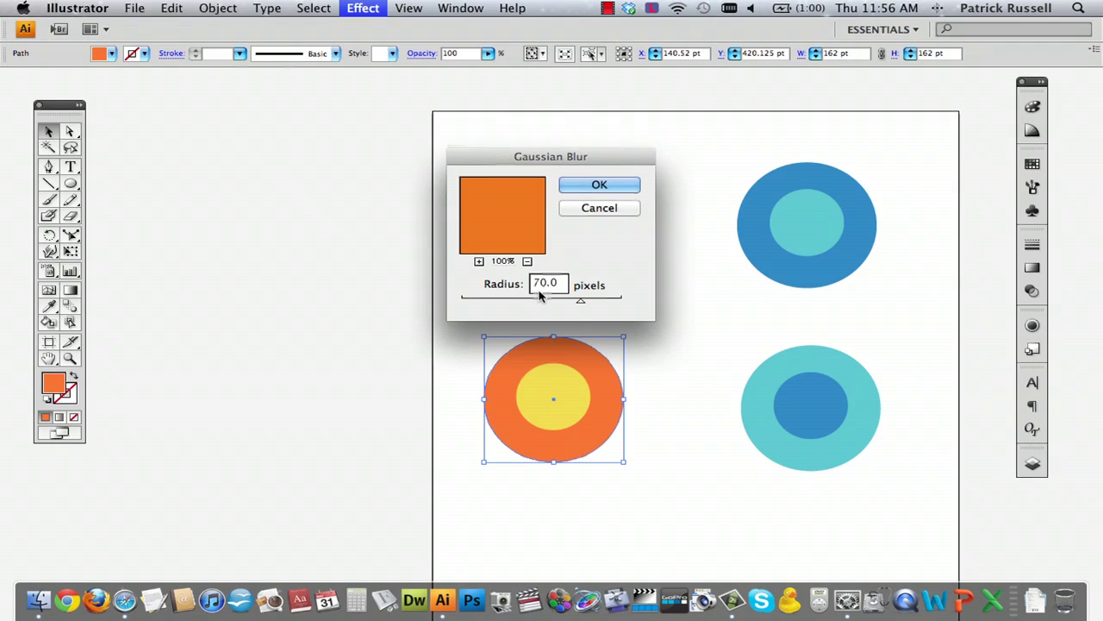
left_click(593, 188)
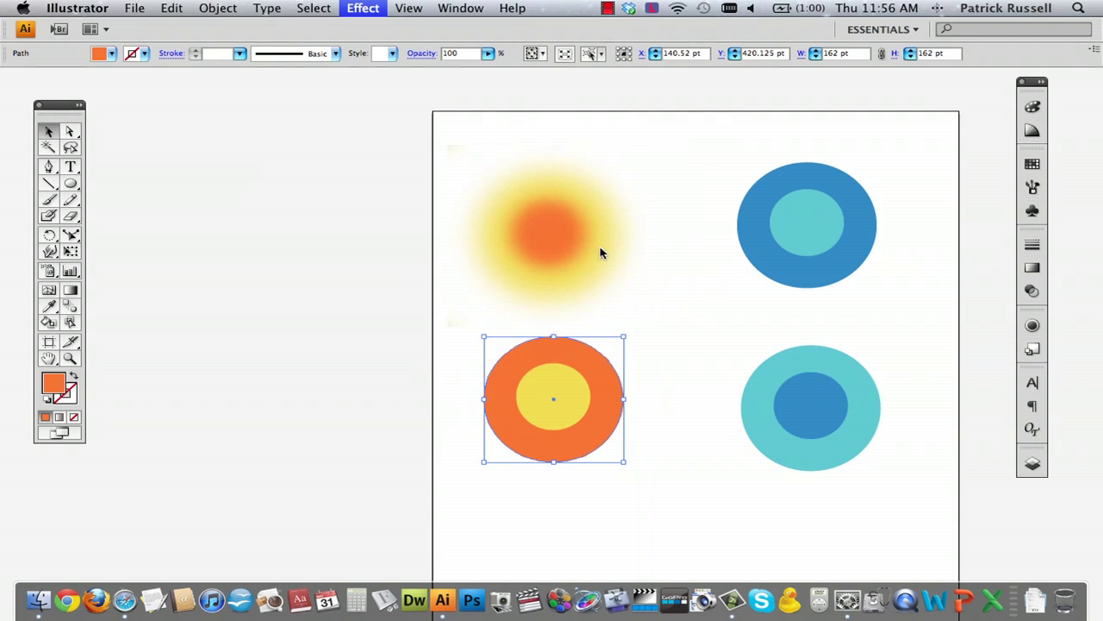
left_click(565, 393)
left_click(373, 7)
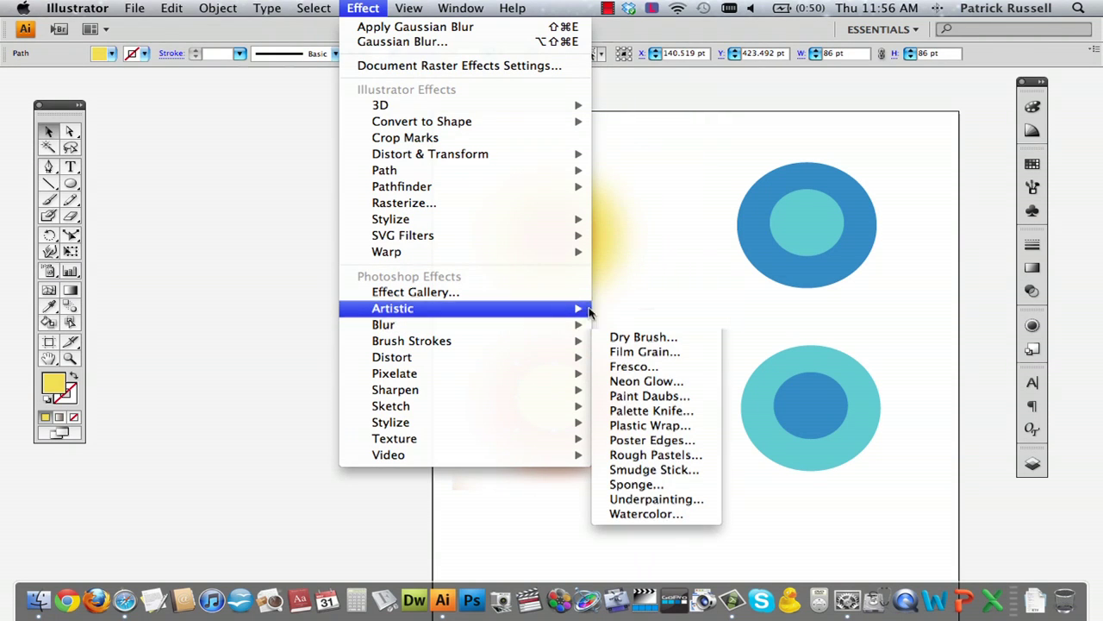
mouse_move(522, 327)
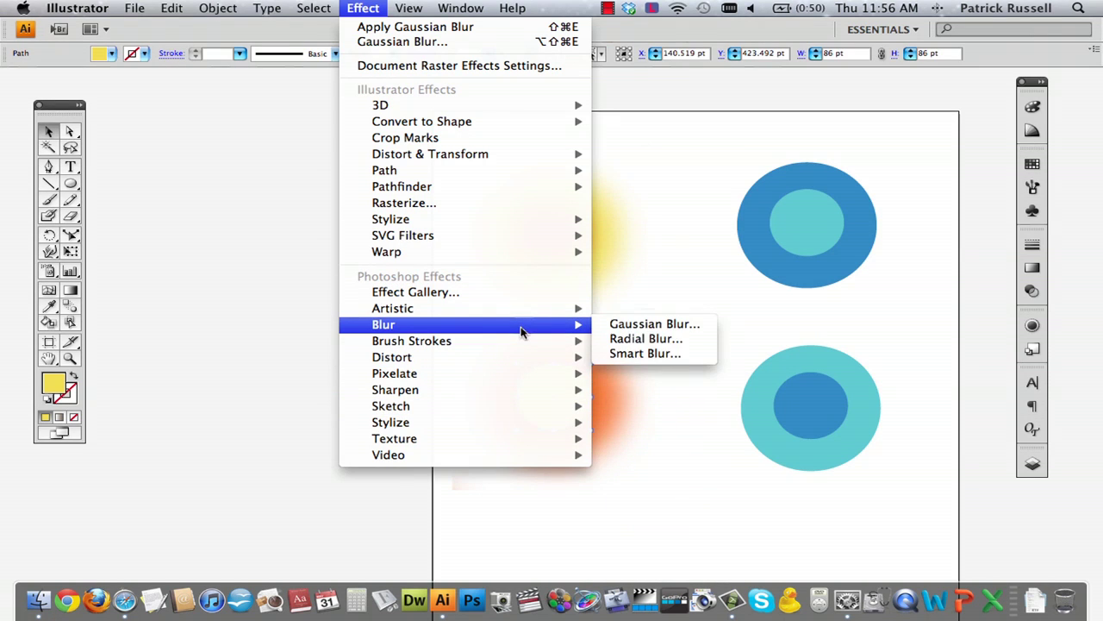
left_click(613, 326)
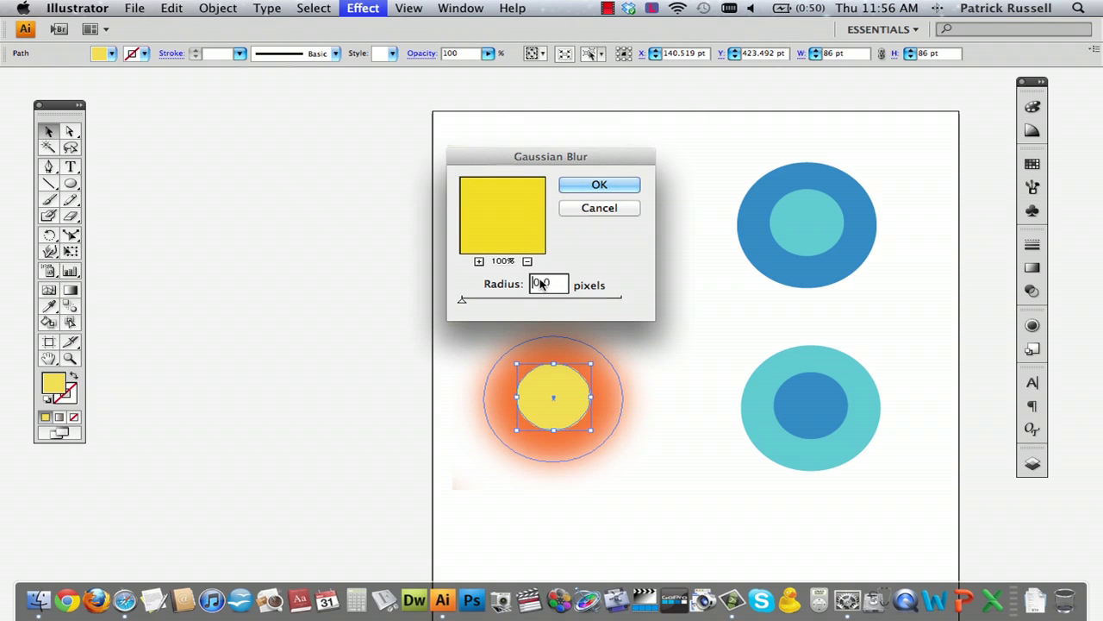
left_click(598, 186)
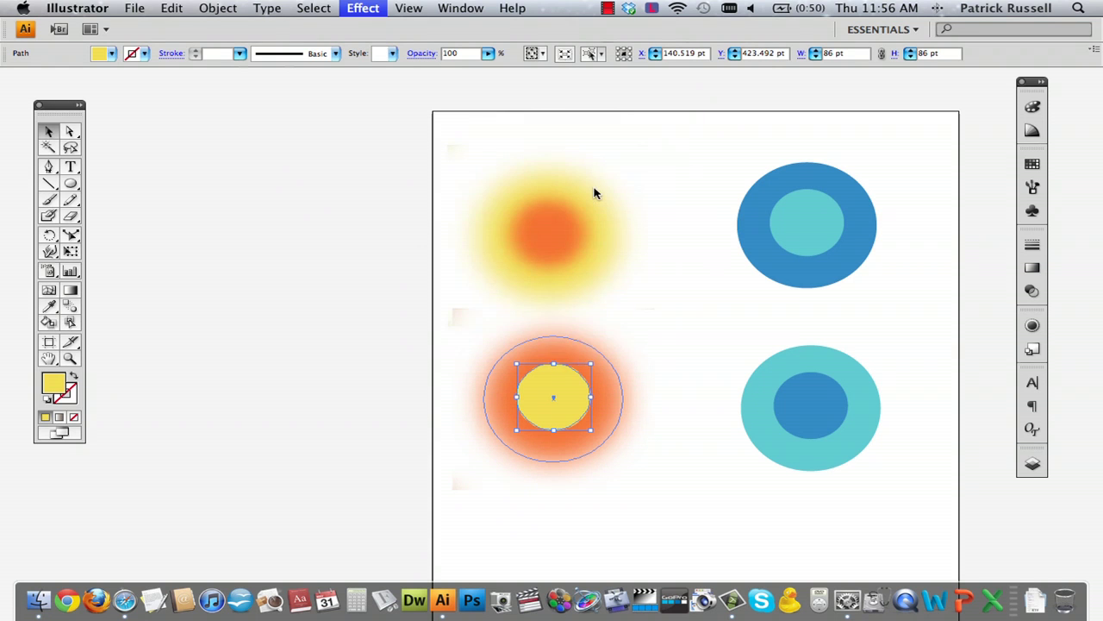
left_click(721, 241)
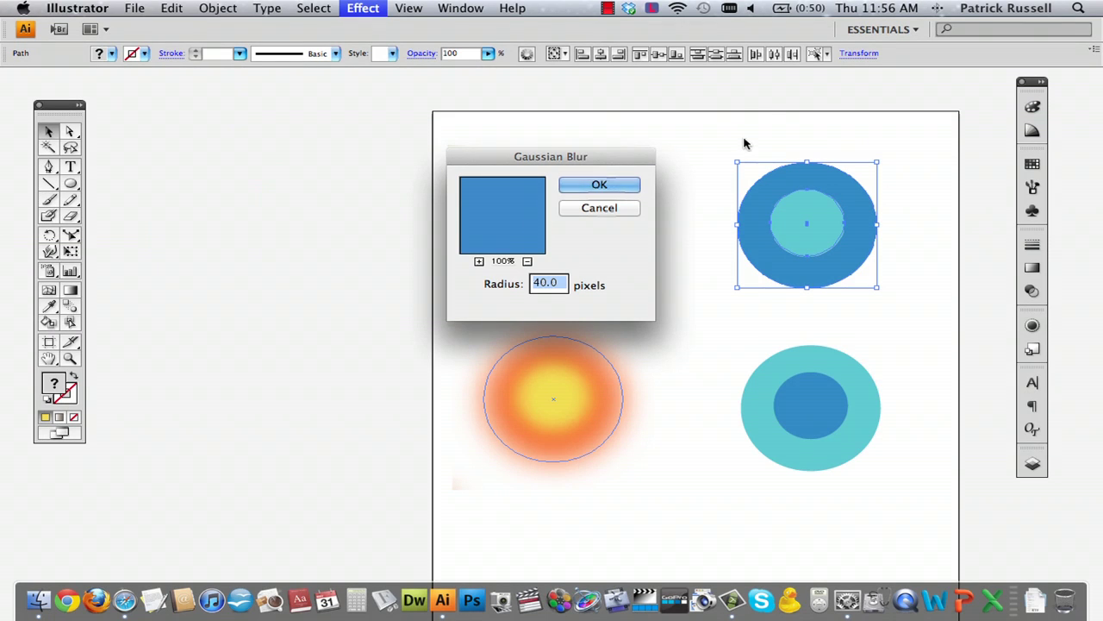
- Apply a 60 px Gaussian Blur to the top-right blue circle pair
left_click(538, 287)
key("Delete")
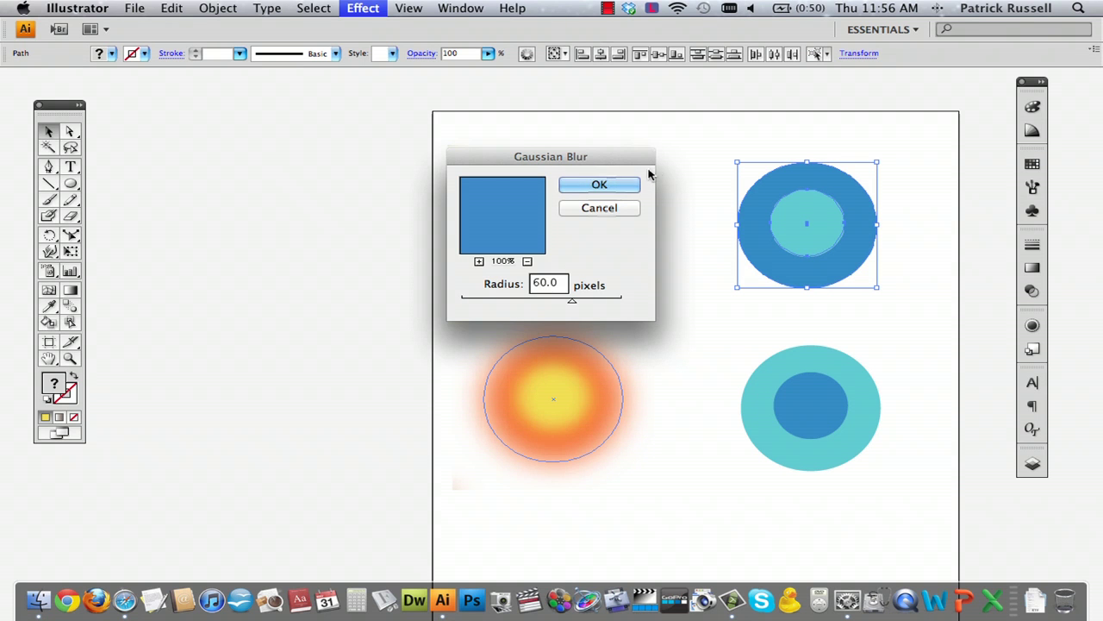
left_click(630, 188)
left_click(729, 198)
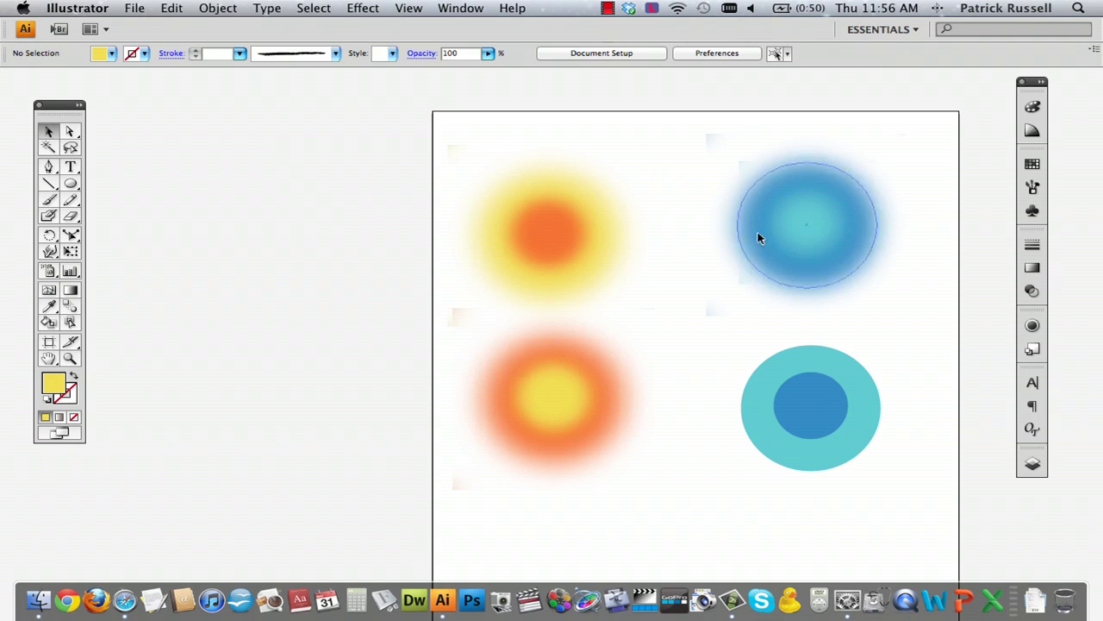
- Give the lower-right teal and blue circle pair the same Gaussian Blur
left_click_drag(866, 436, 867, 435)
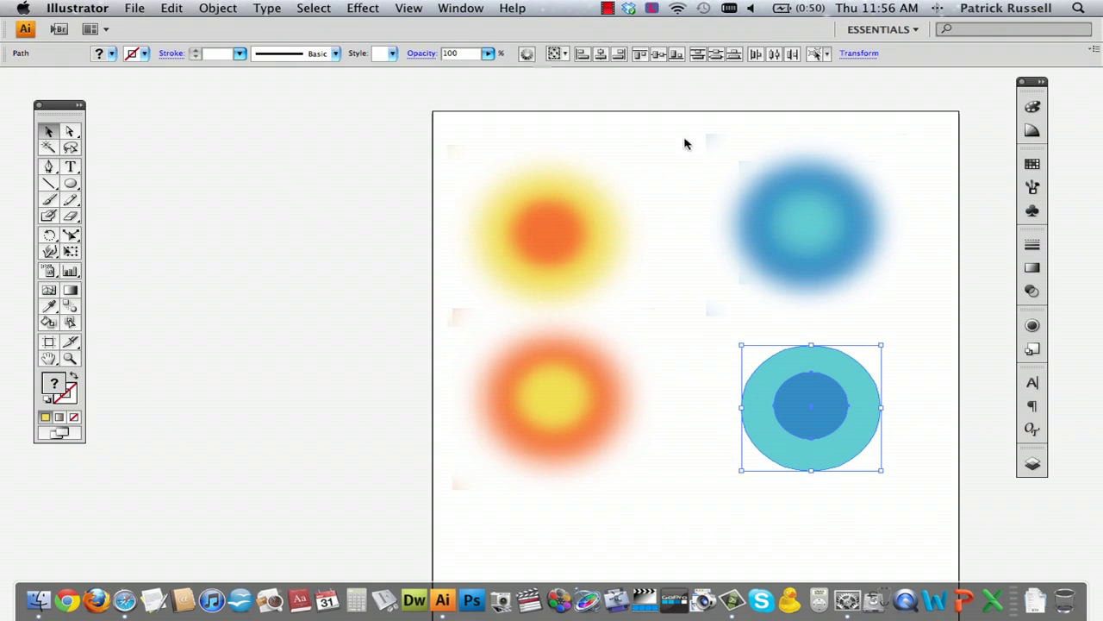
left_click(362, 8)
mouse_move(531, 317)
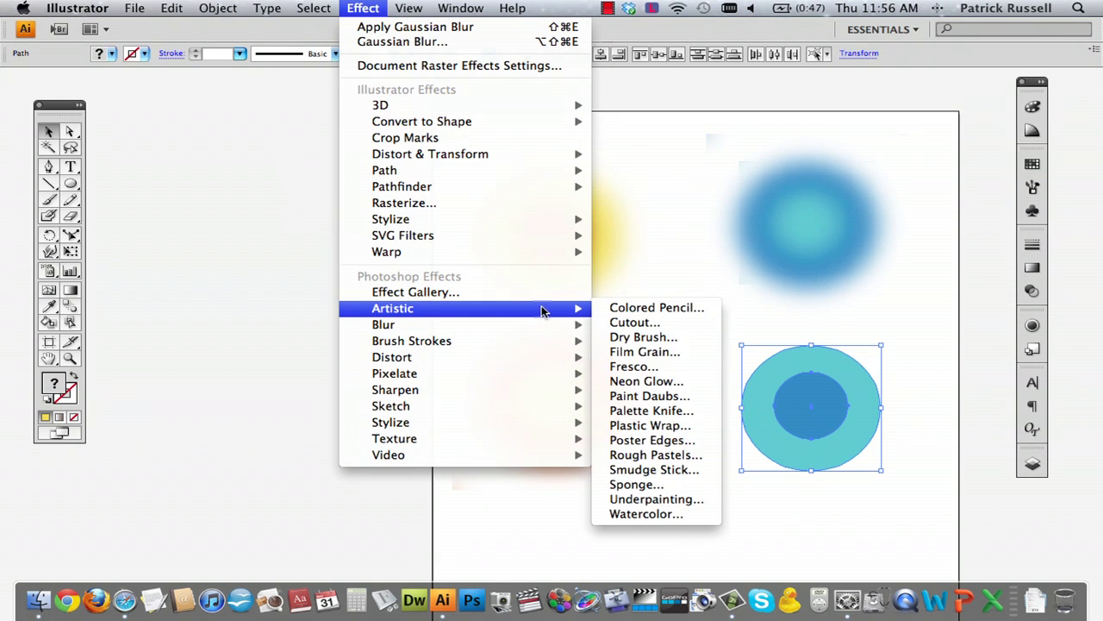
left_click(634, 324)
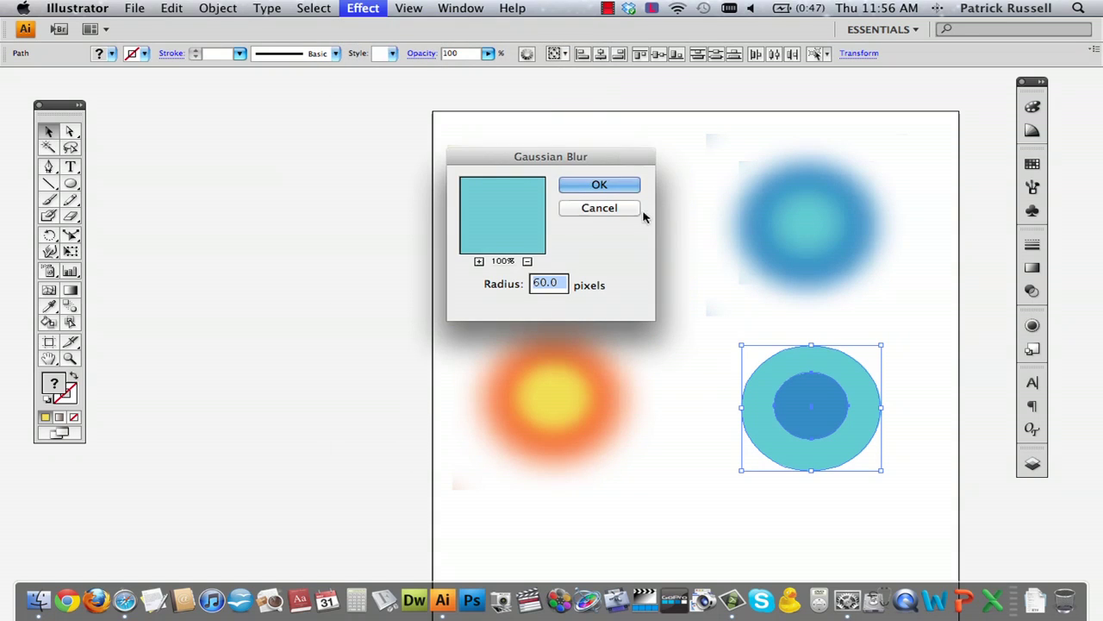
left_click(580, 186)
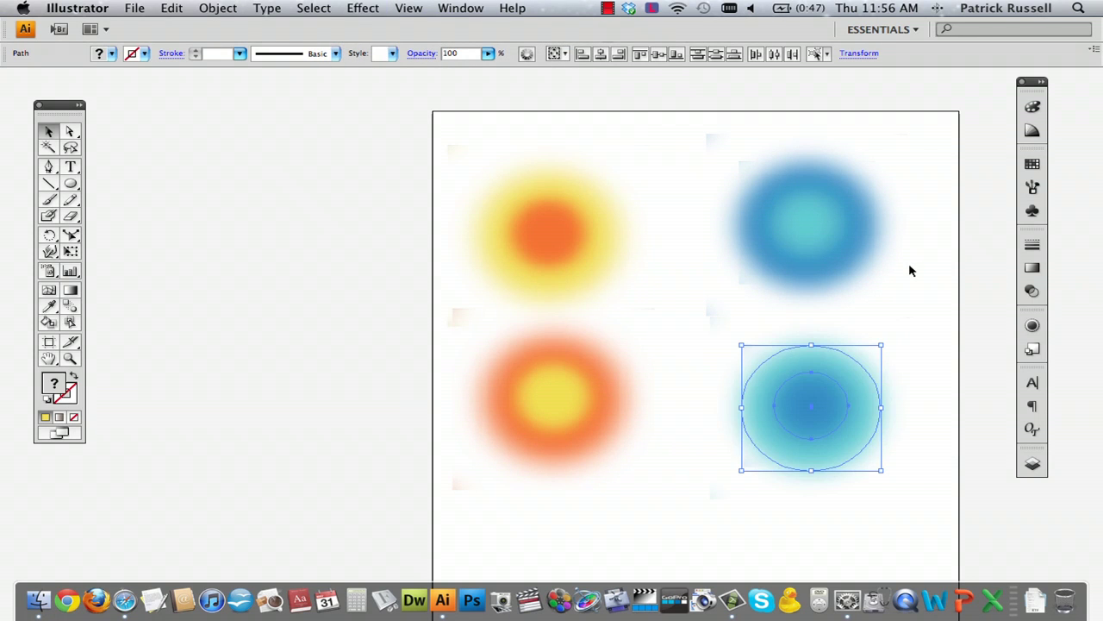
left_click(909, 263)
- Draw a 313 pt square left of the artboard and fill it red
scroll(912, 273, "up", 3)
scroll(912, 273, "down", 12)
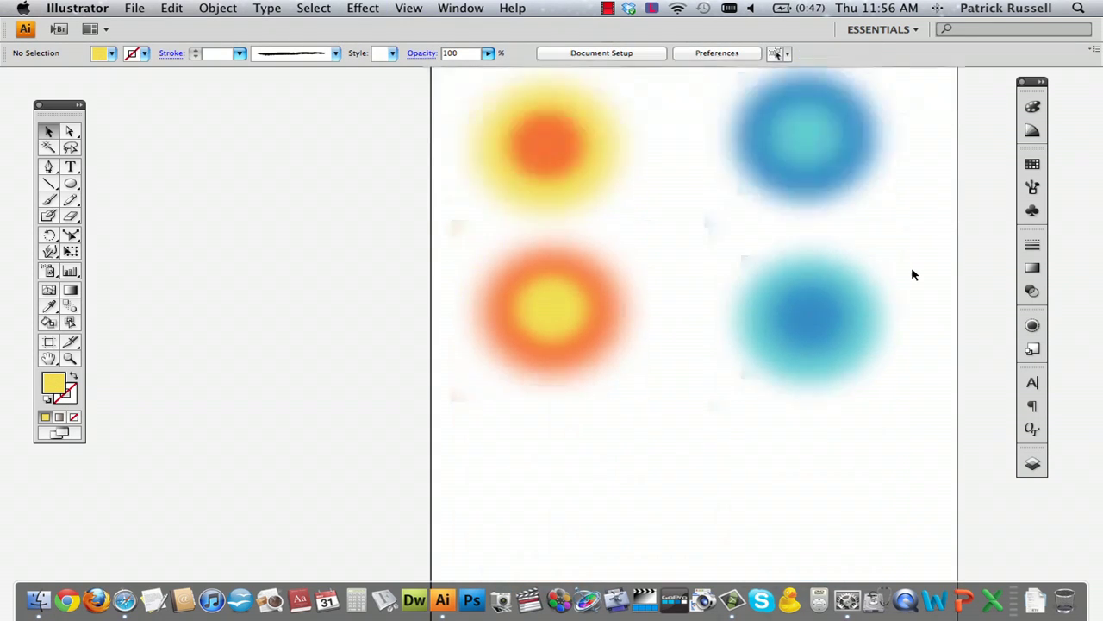
scroll(912, 273, "up", 4)
scroll(912, 274, "up", 5)
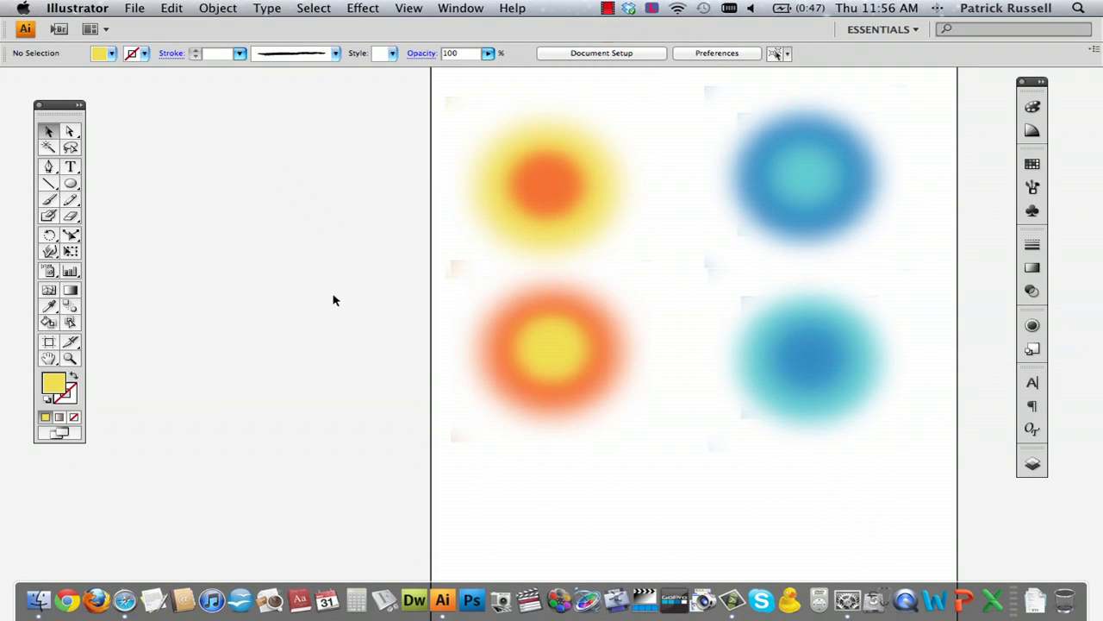
left_click_drag(73, 182, 97, 185)
left_click_drag(142, 218, 412, 461)
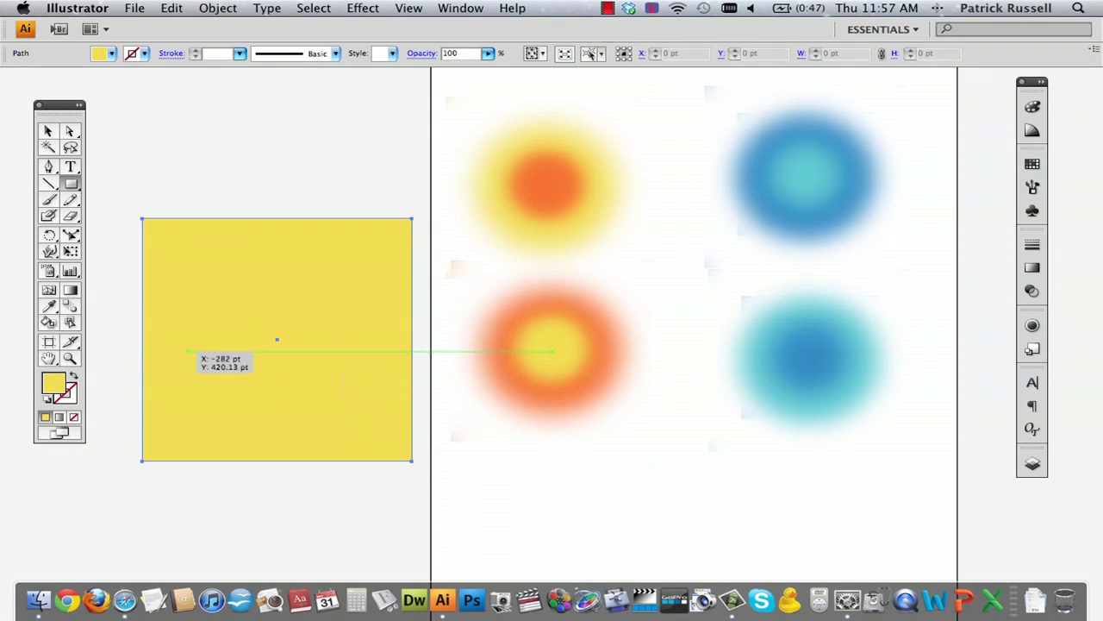
double_click(50, 388)
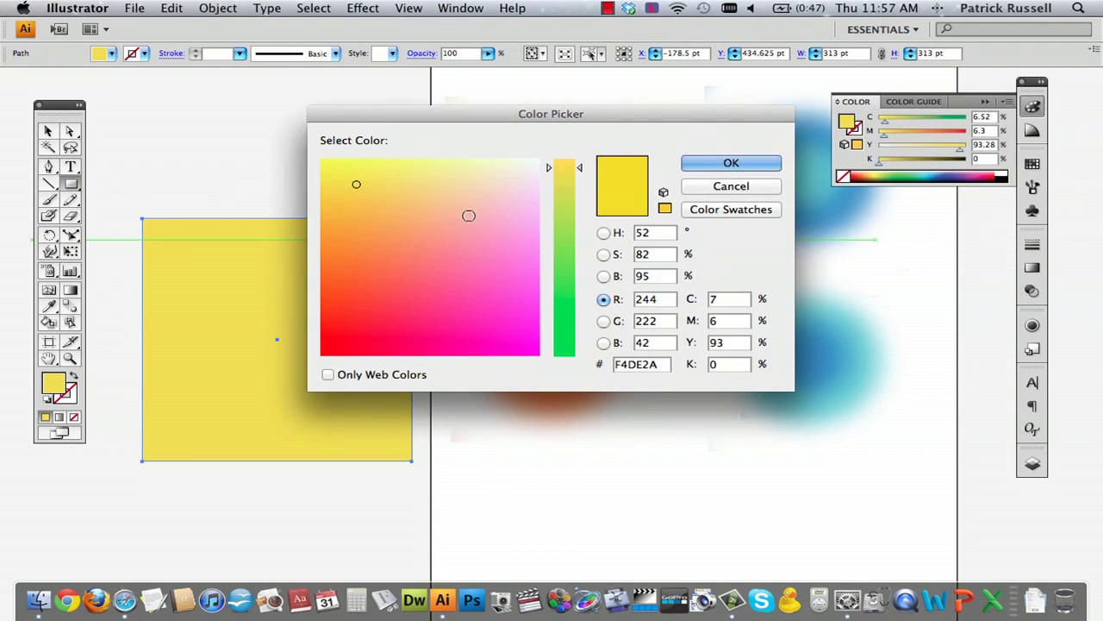
left_click(370, 325)
left_click(729, 163)
key("v")
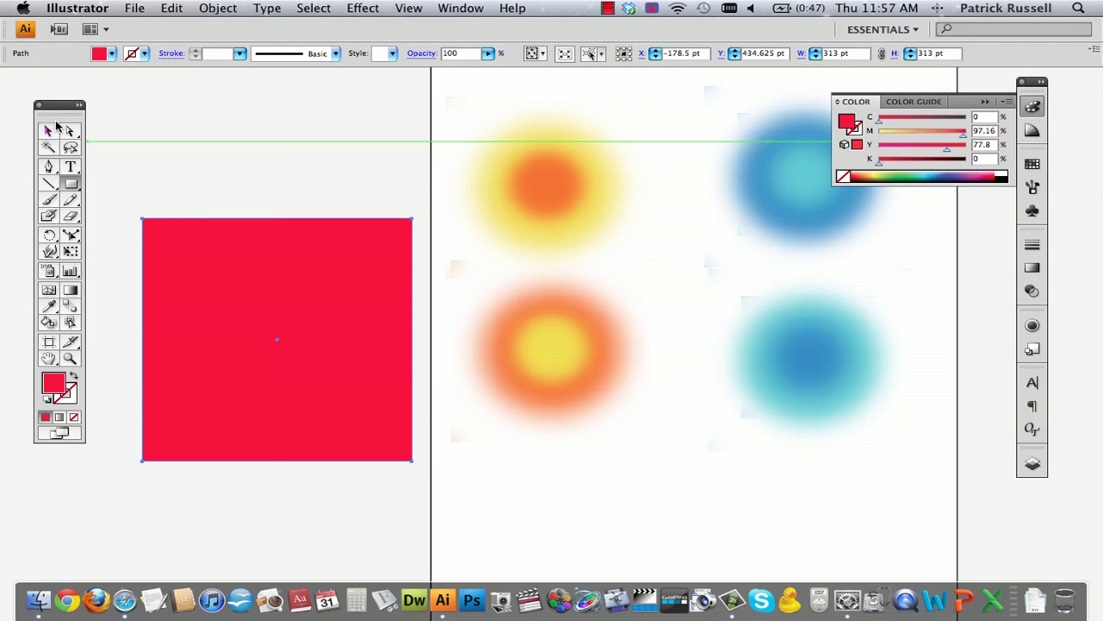
left_click(232, 175)
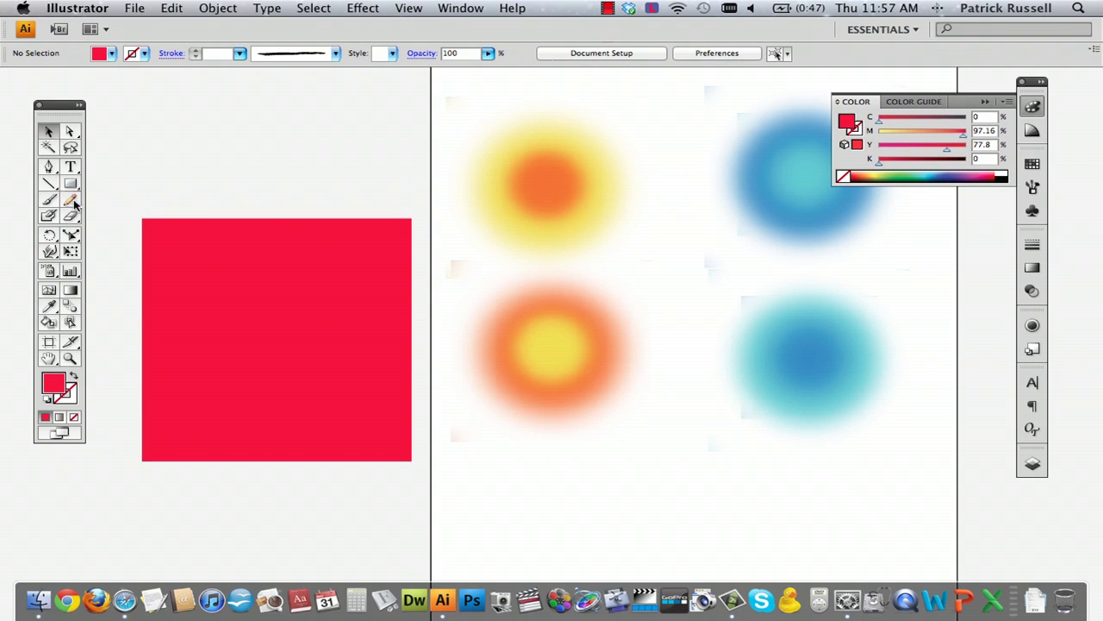
- Draw a 203 × 165 pt rectangle inside the red square and fill it yellow
left_click_drag(186, 269, 362, 396)
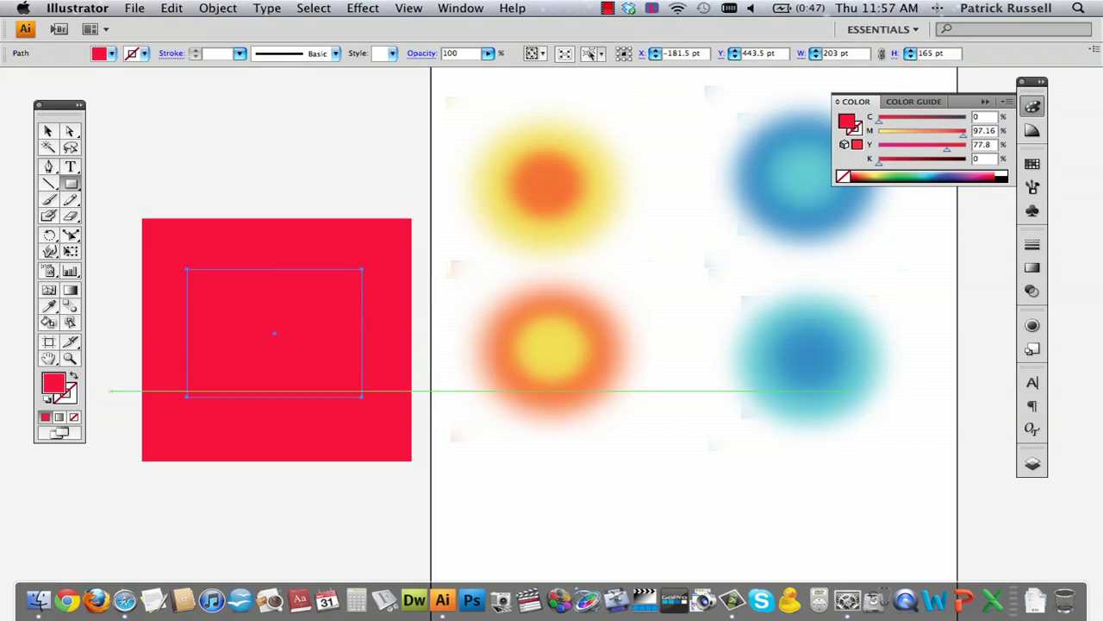
double_click(57, 388)
left_click(481, 221)
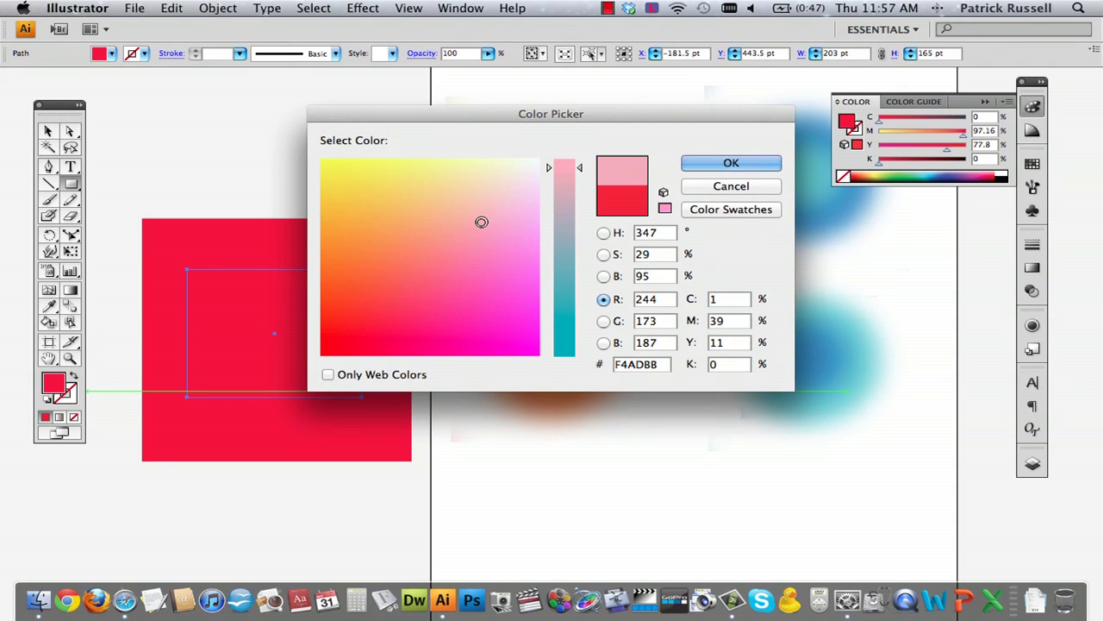
left_click(747, 161)
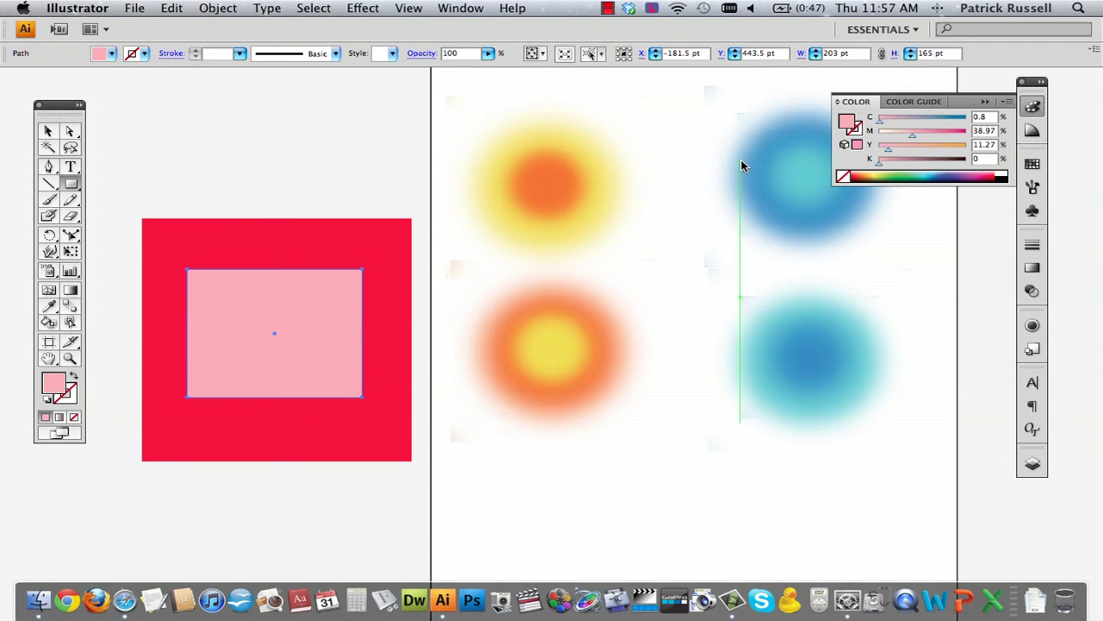
double_click(52, 386)
left_click(364, 178)
left_click(345, 191)
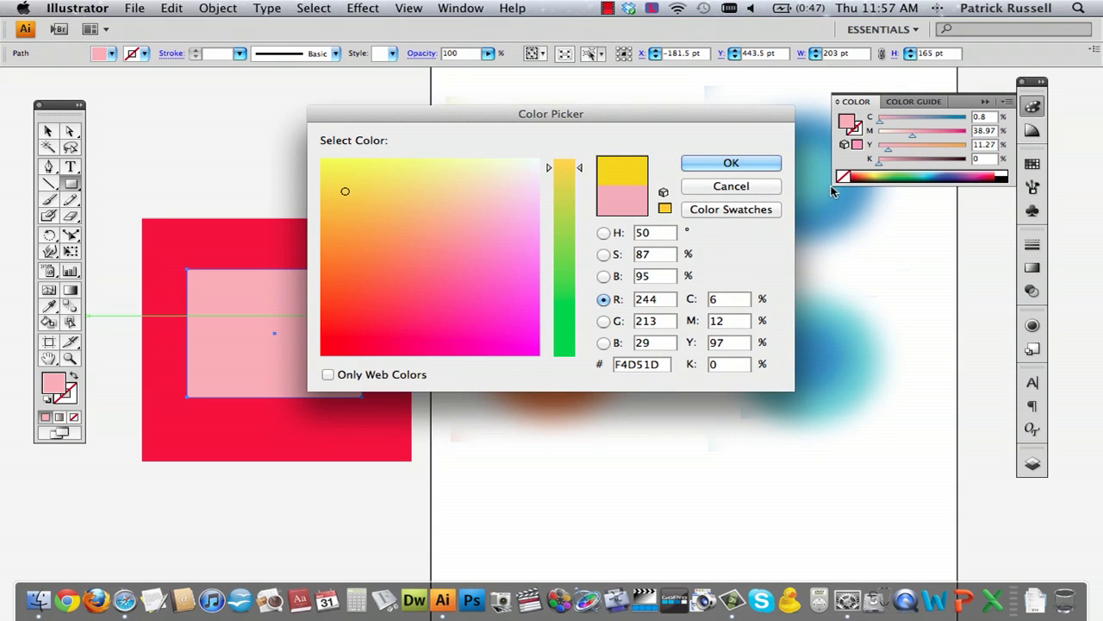
left_click(762, 166)
left_click(50, 131)
left_click(291, 147)
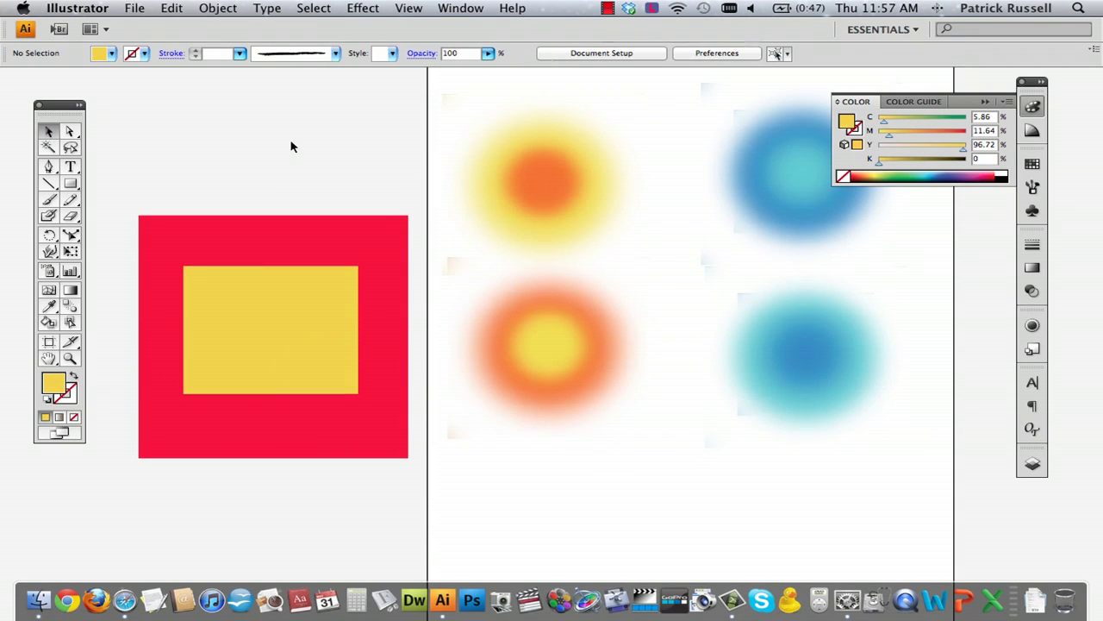
- Apply a Gaussian Blur to the red square and yellow rectangle together
left_click_drag(174, 179, 322, 399)
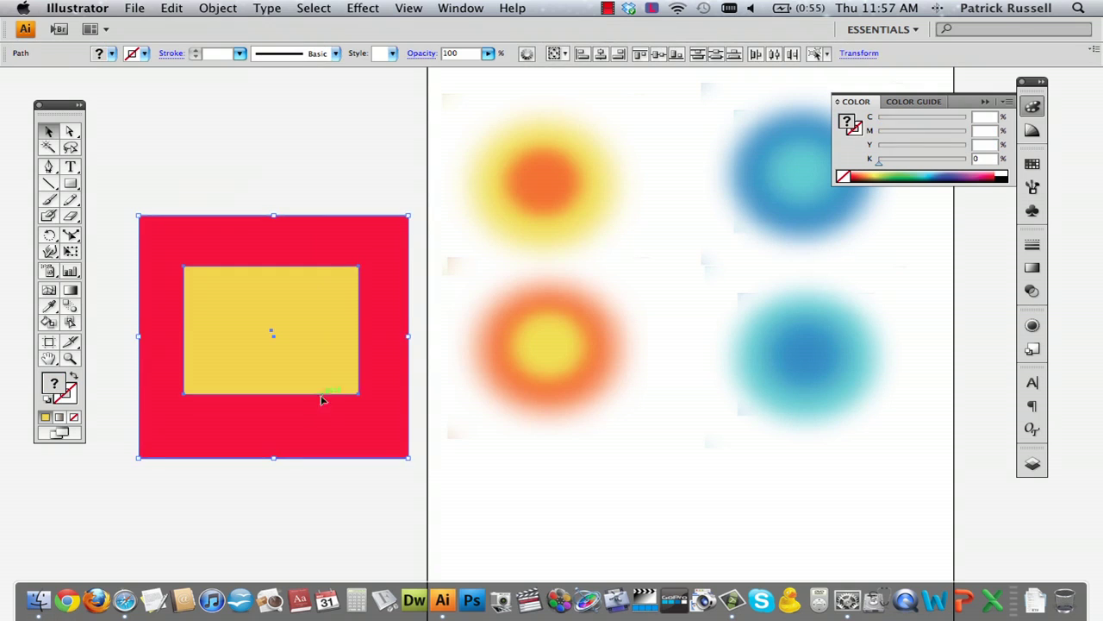
left_click(352, 9)
mouse_move(476, 315)
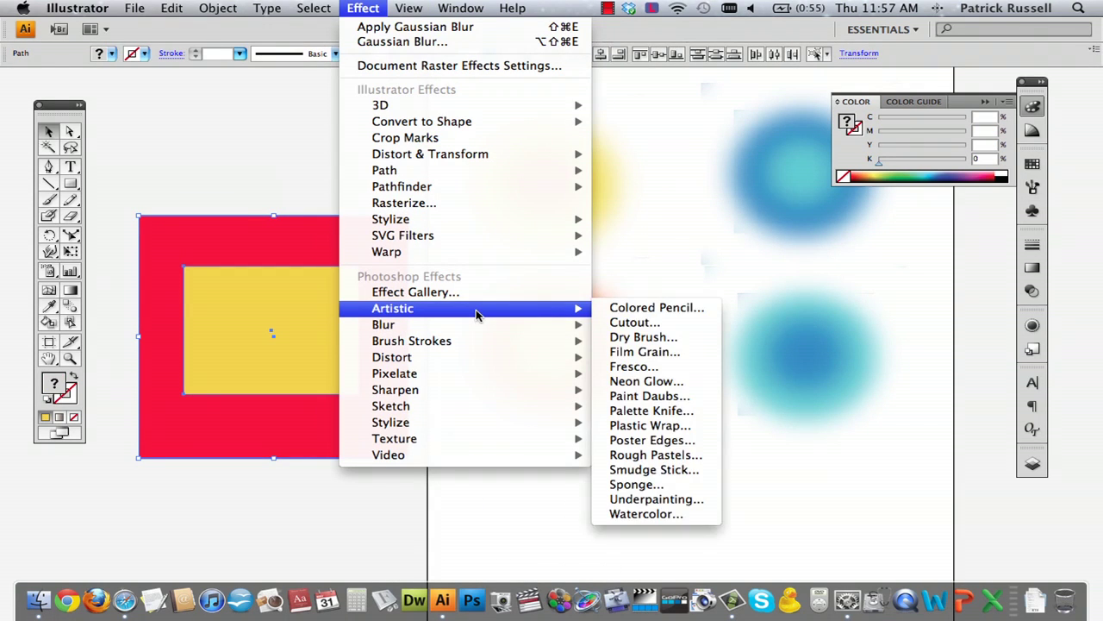
left_click(659, 322)
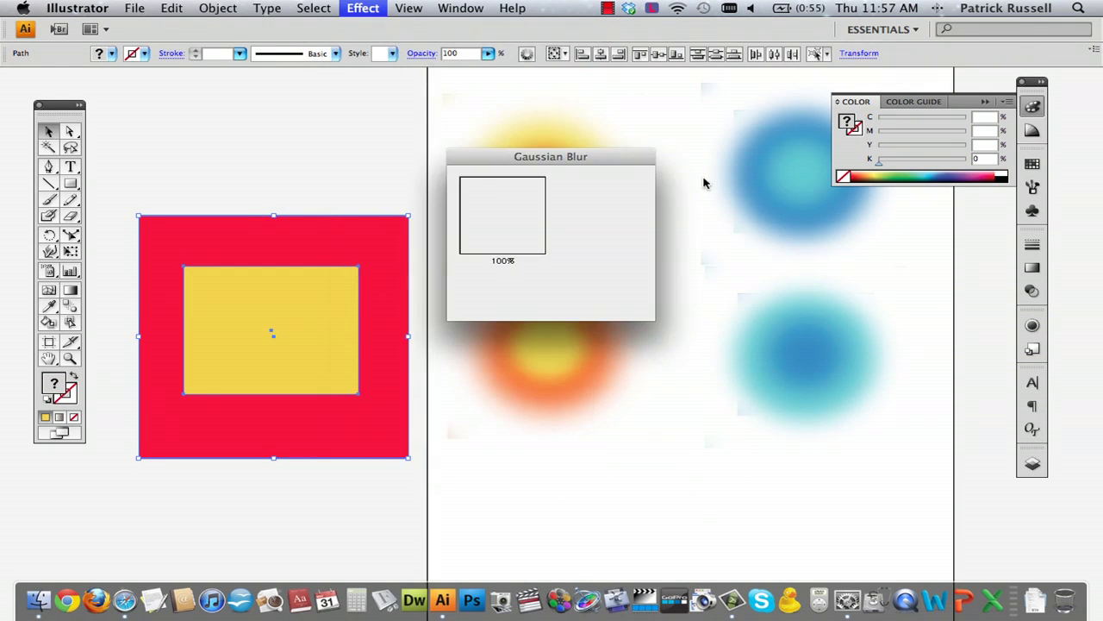
left_click(603, 182)
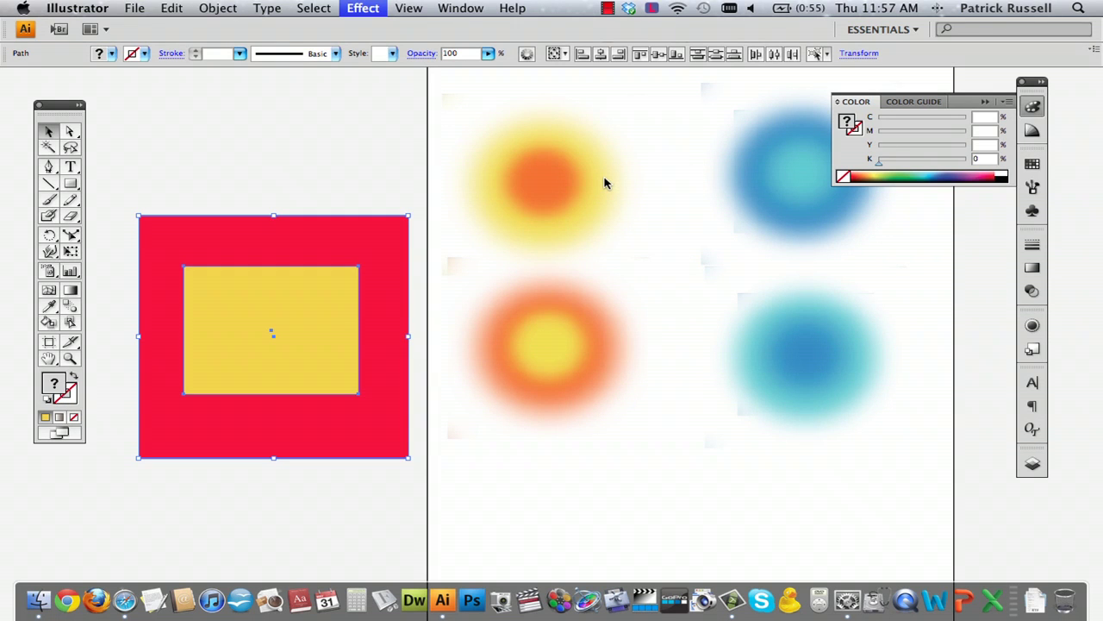
left_click(481, 173)
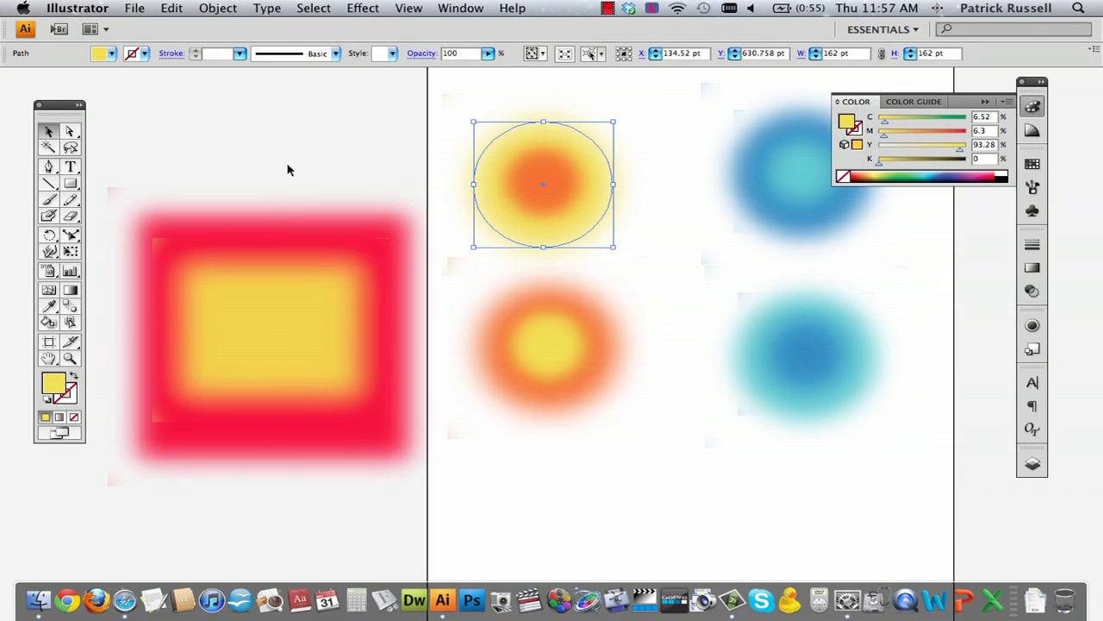